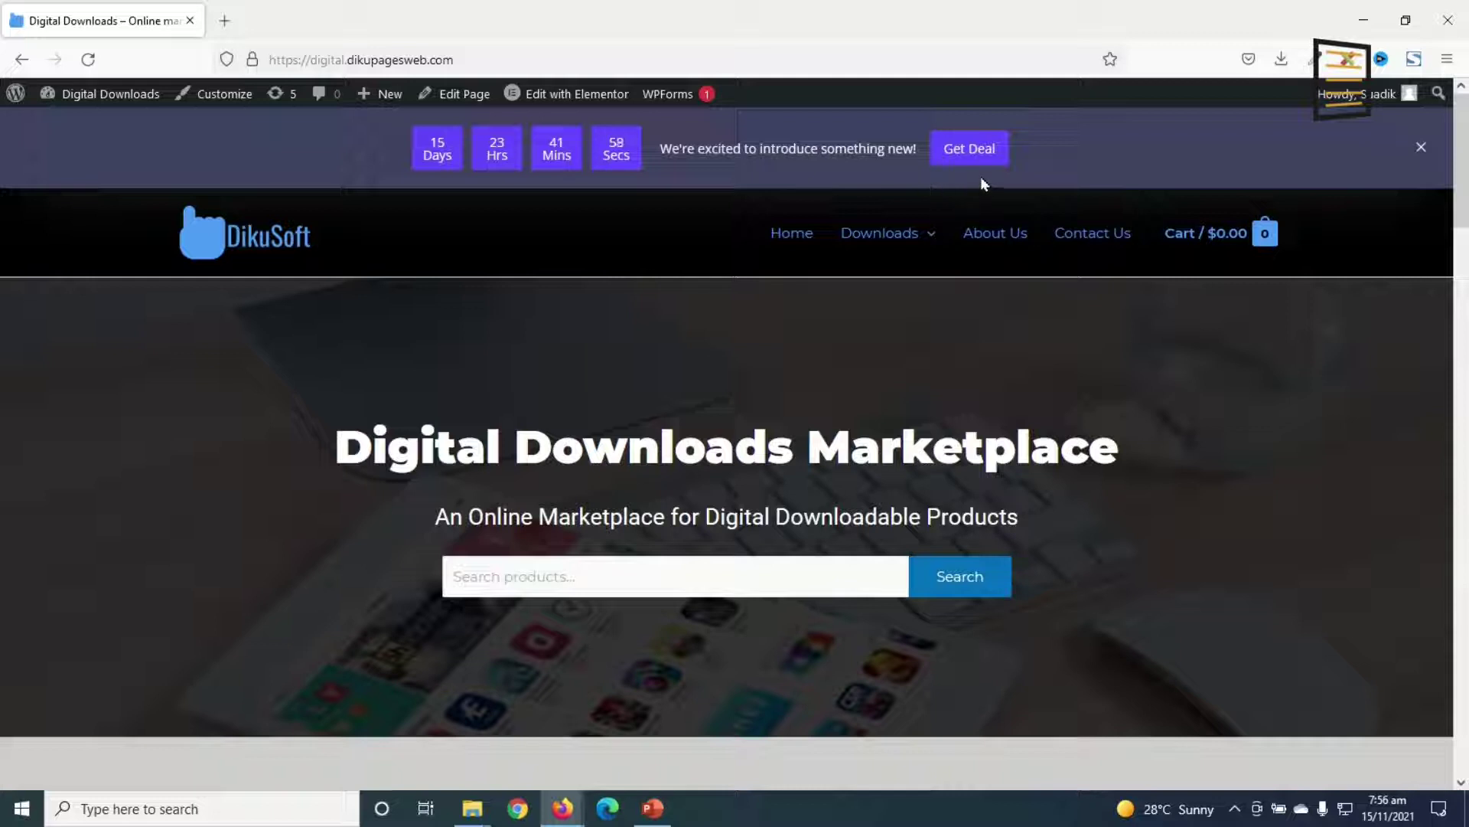
Open the offer that the storefront's notification bar links to through Get Deal
{"action": "left_click", "coordinate": [954, 153]}
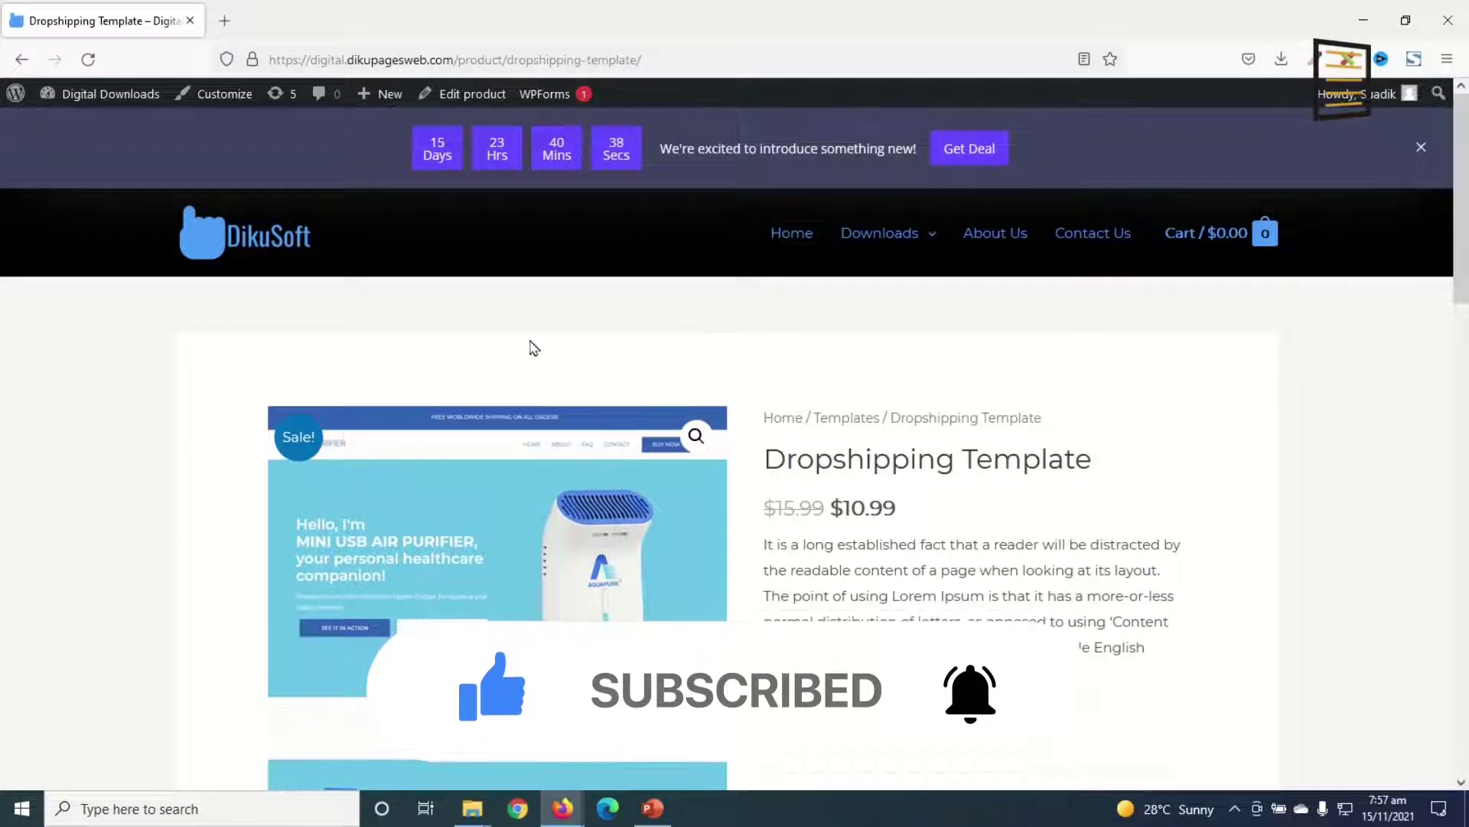
Search the WordPress plugin directory for notificationx and activate the NotificationX plugin
{"action": "mouse_move", "coordinate": [98, 95]}
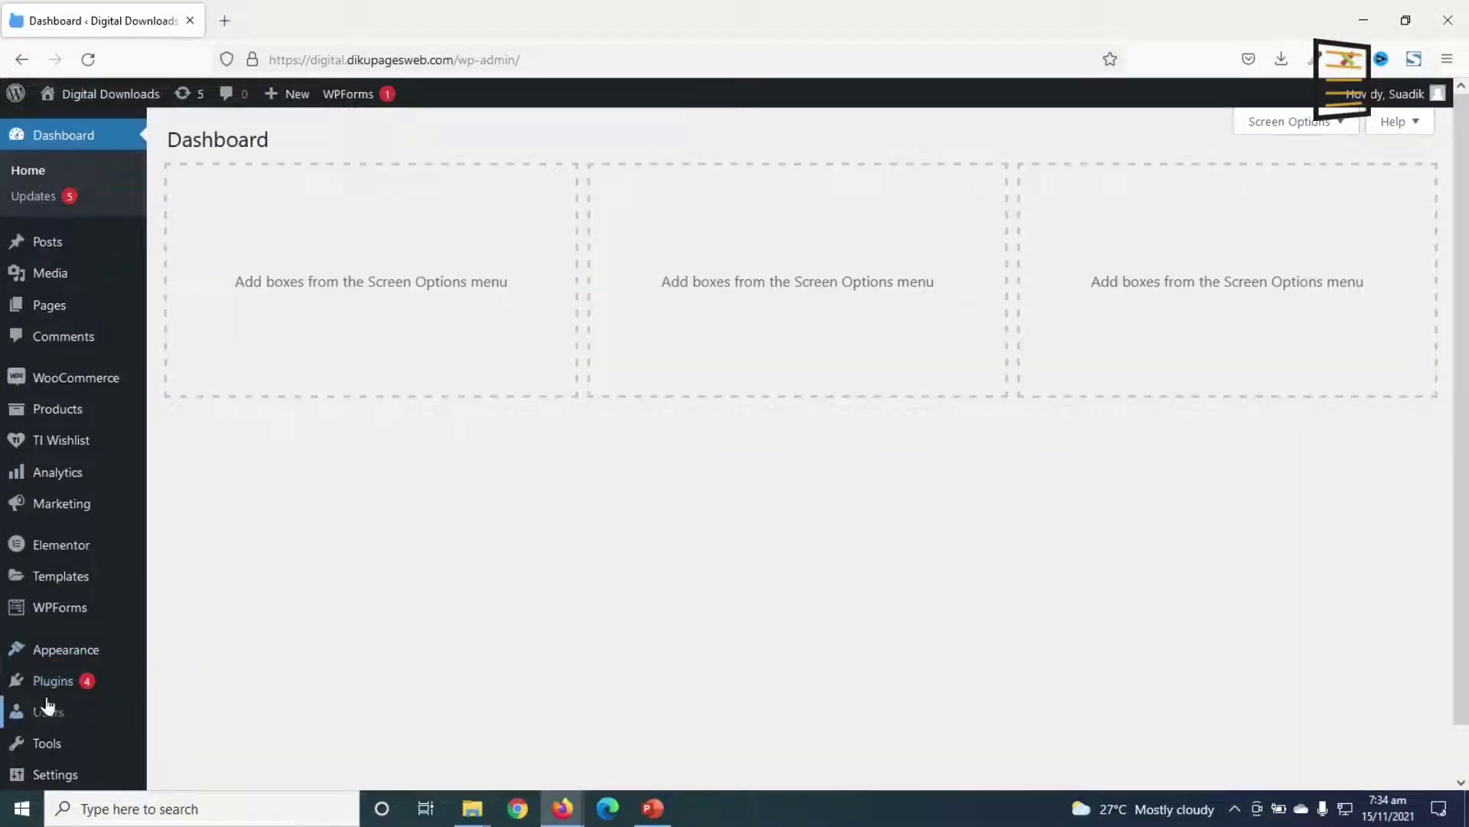
{"action": "mouse_move", "coordinate": [47, 683]}
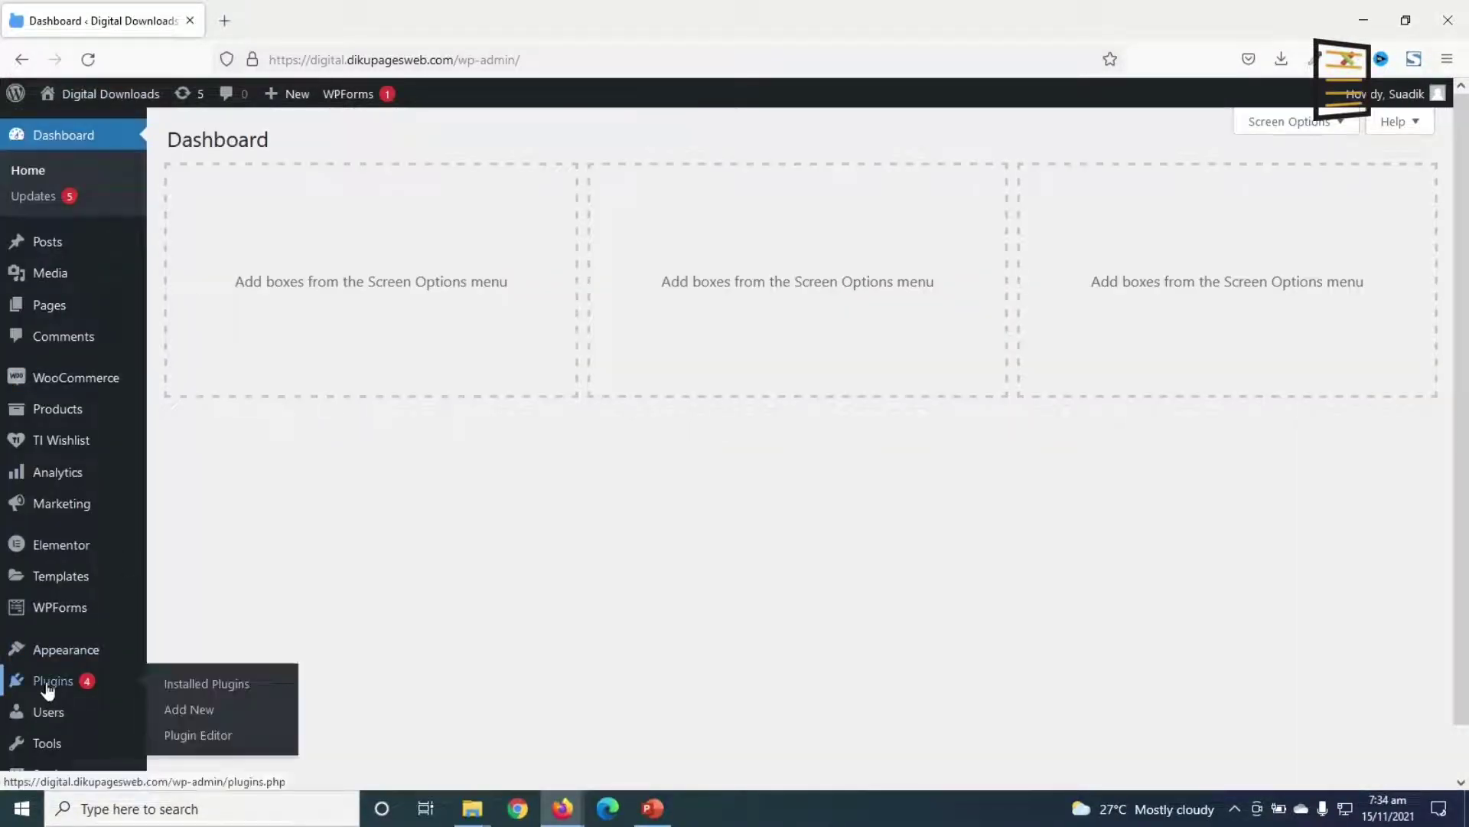
{"action": "left_click", "coordinate": [204, 713]}
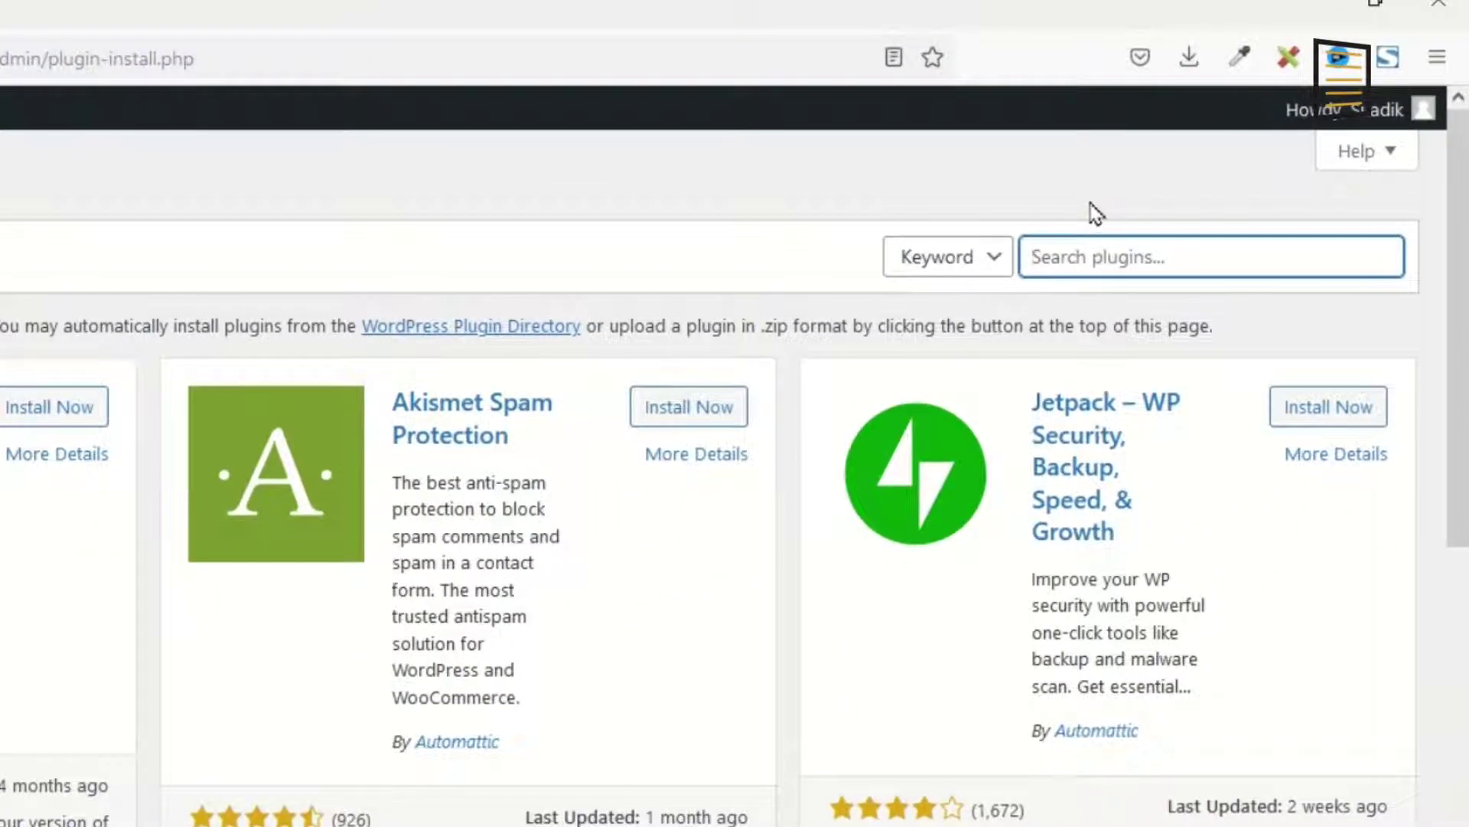
{"action": "type", "text": "notificationx"}
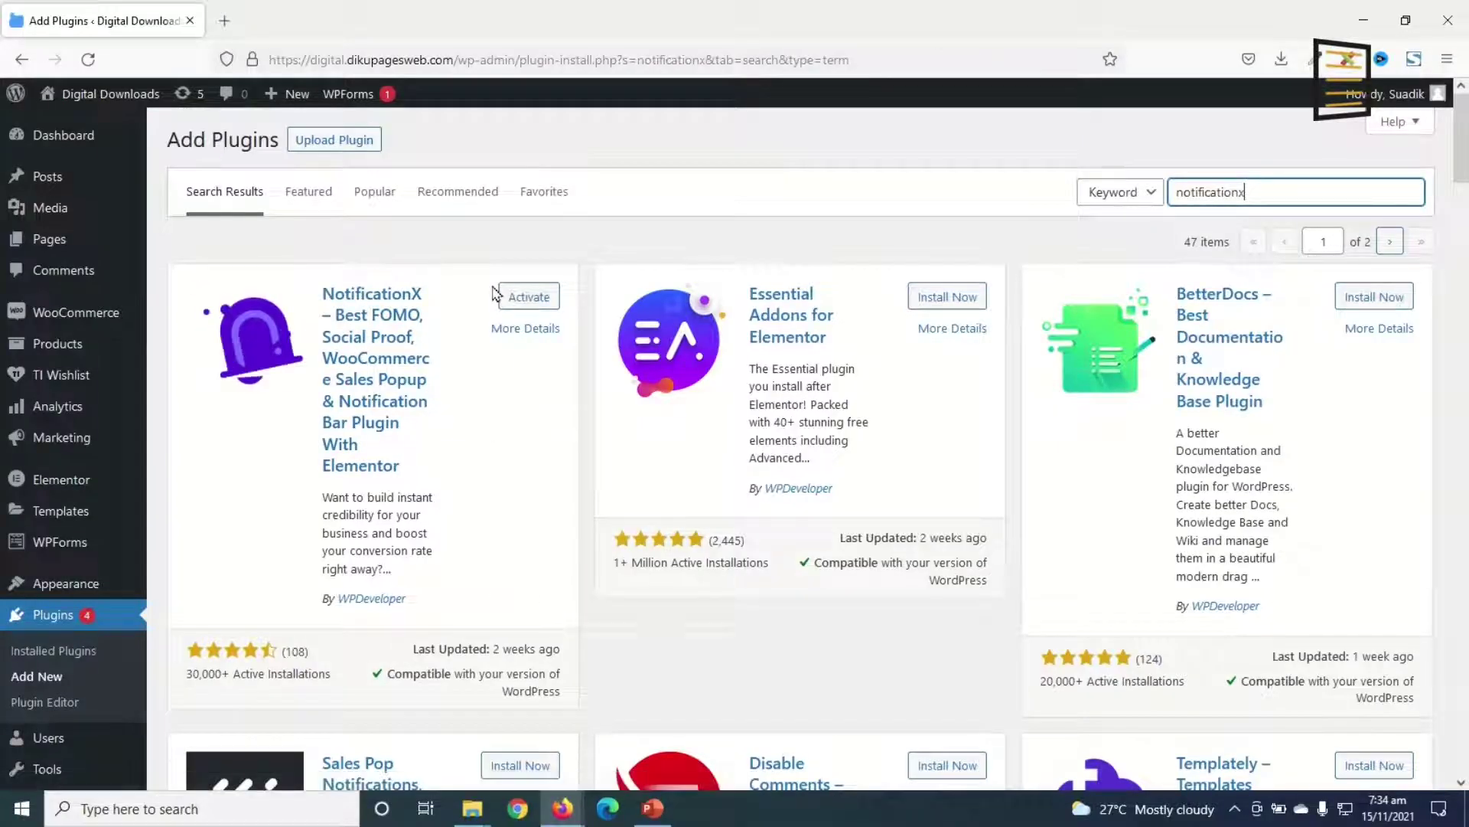
{"action": "left_click", "coordinate": [542, 301]}
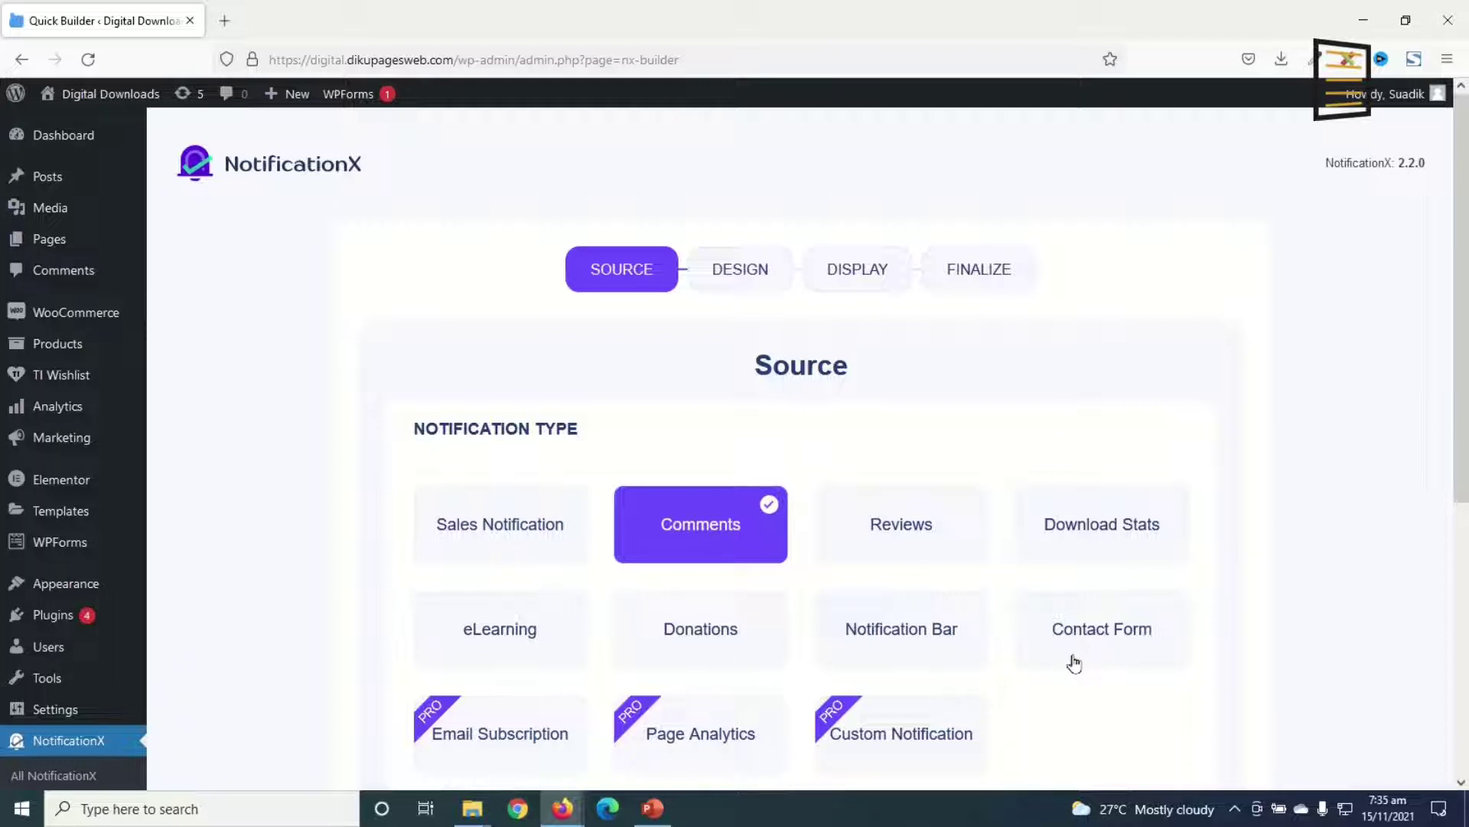
Choose Notification Bar as the notification type and apply the dark theme with the four-box purple countdown in the Quick Builder
{"action": "scroll", "coordinate": [1026, 659], "scroll_direction": "down", "scroll_amount": 2}
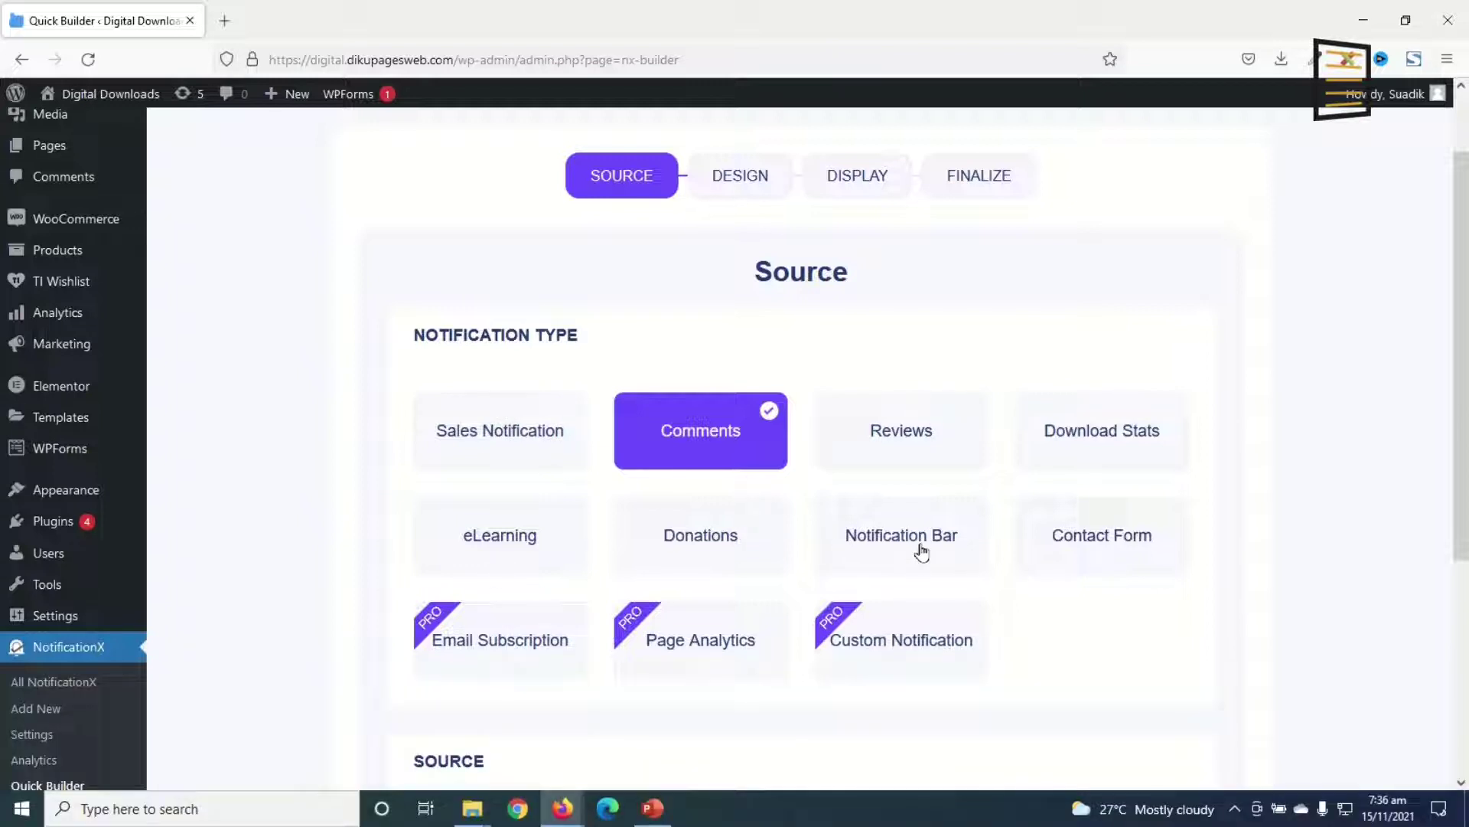
{"action": "left_click", "coordinate": [922, 552]}
{"action": "scroll", "coordinate": [919, 564], "scroll_direction": "down", "scroll_amount": 10}
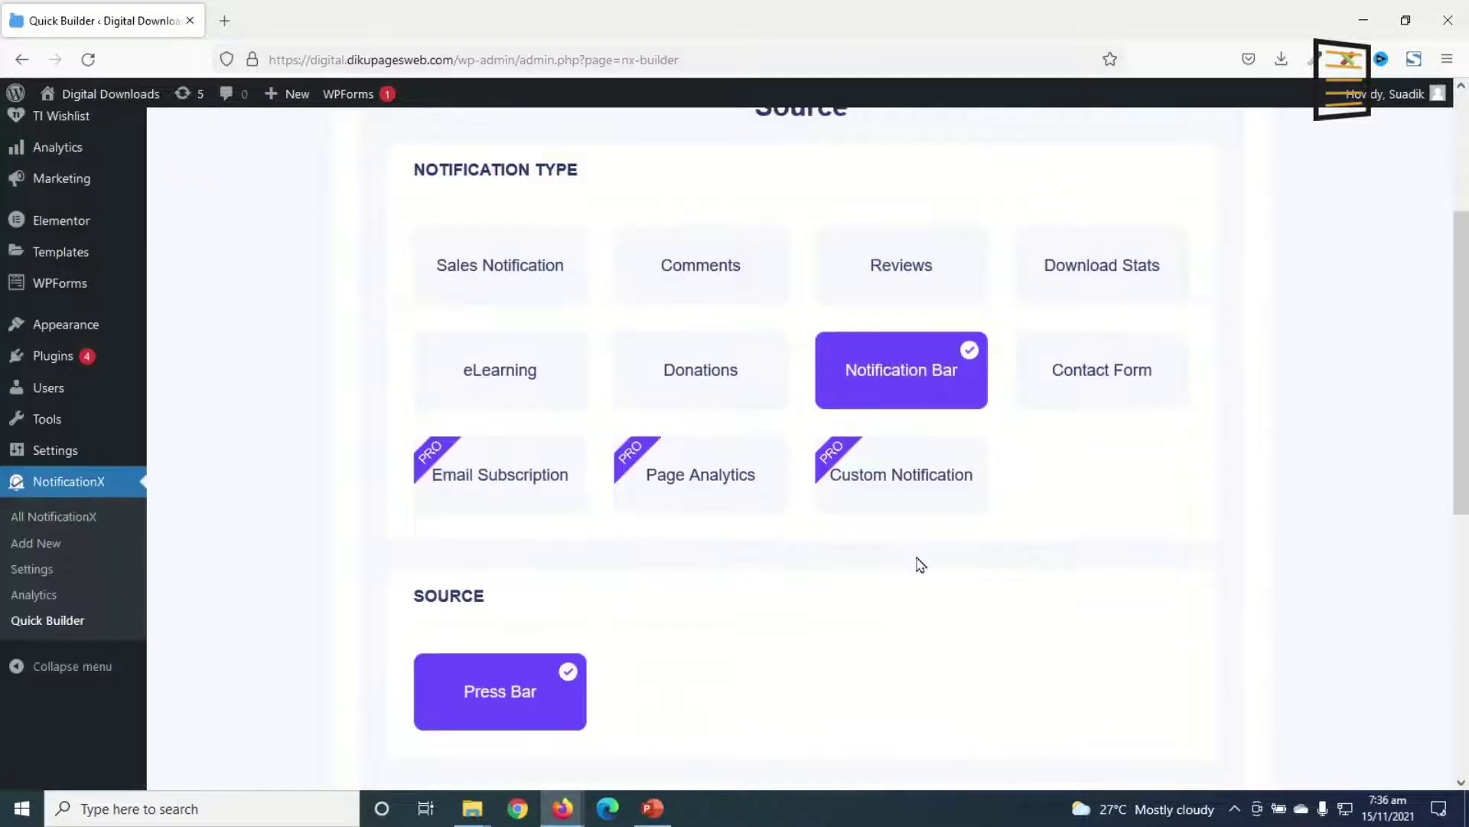
{"action": "left_click", "coordinate": [1168, 681]}
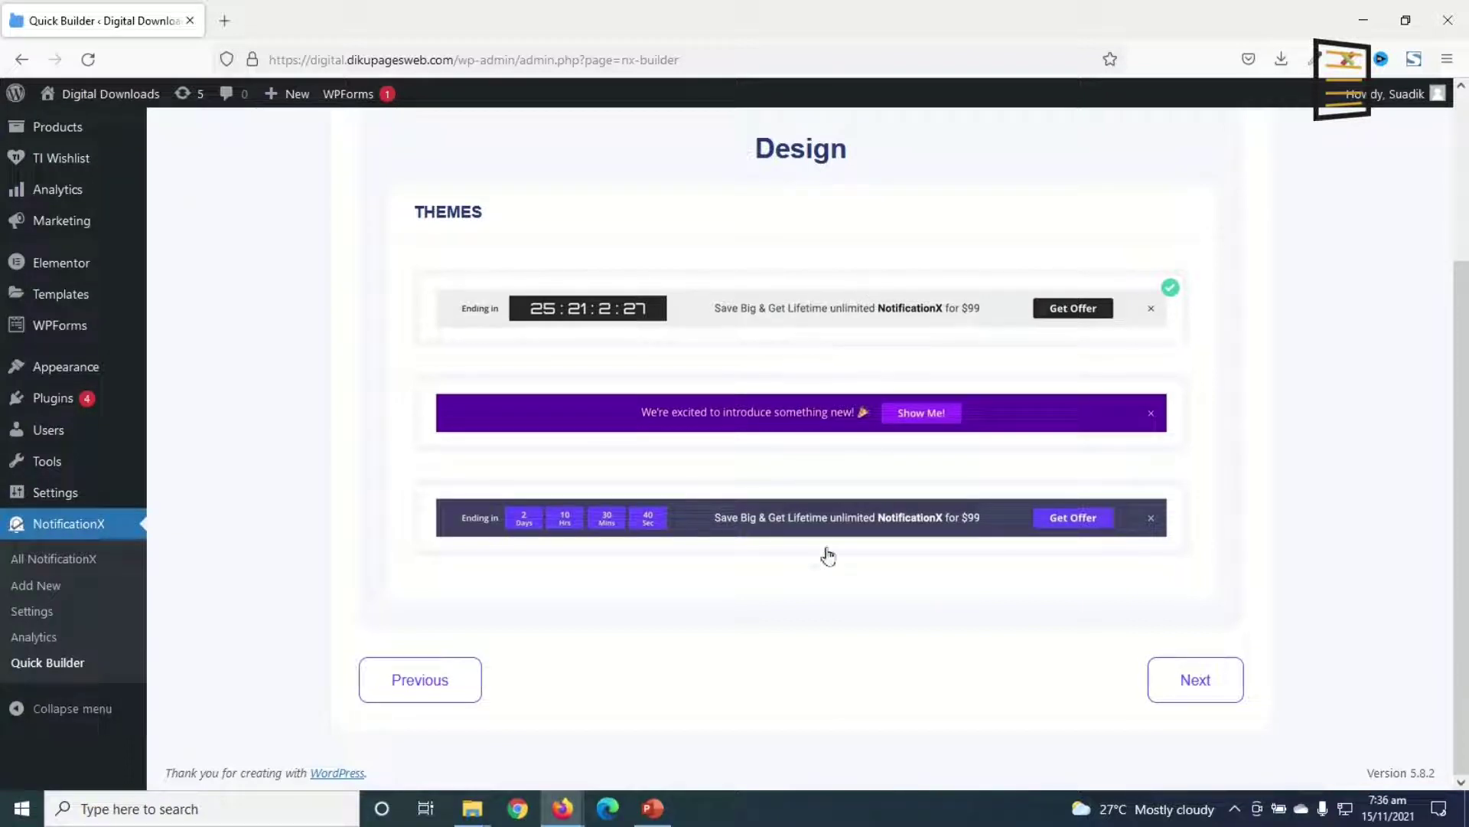
{"action": "left_click", "coordinate": [853, 525]}
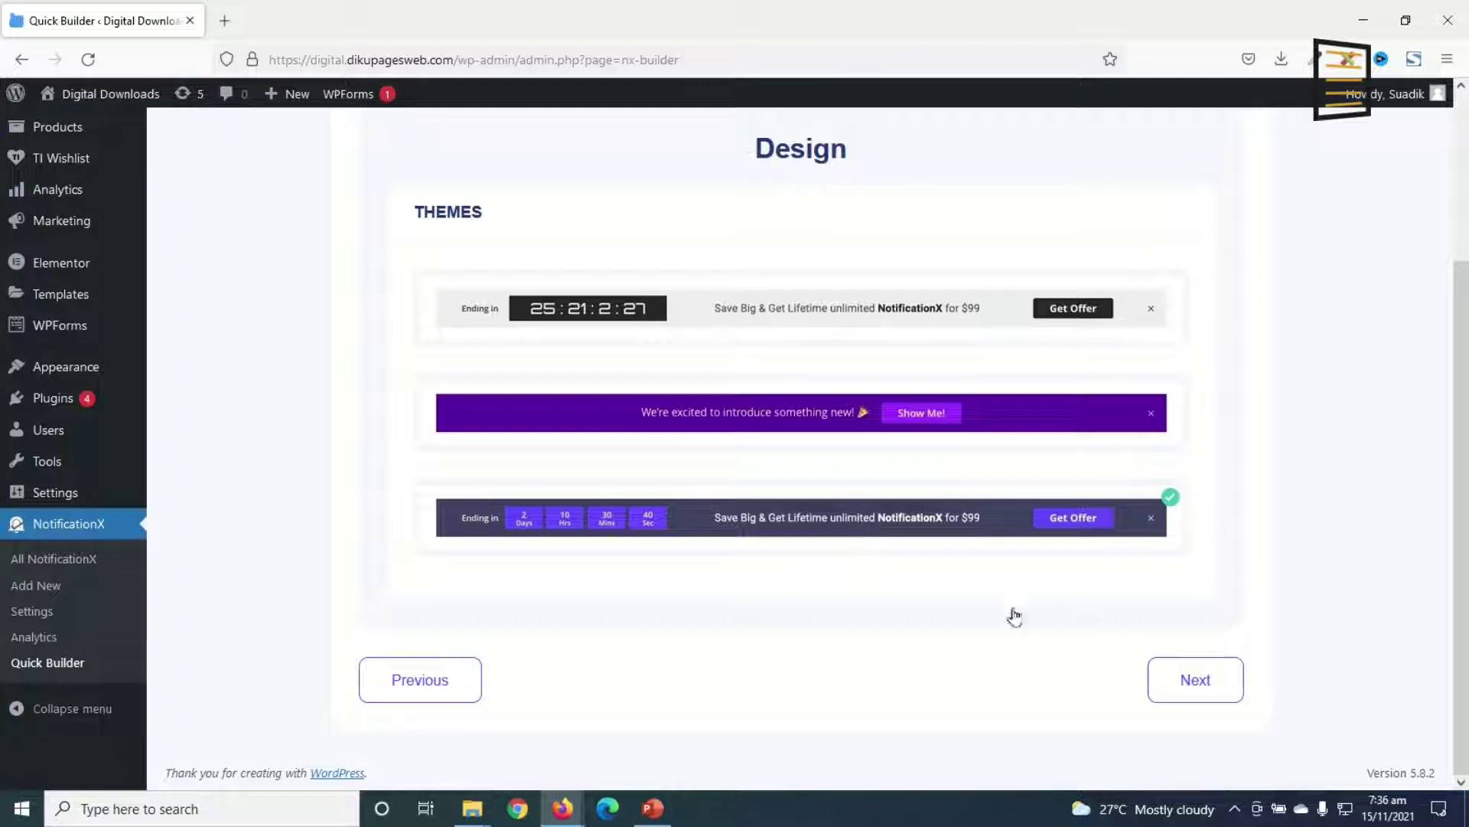
{"action": "left_click", "coordinate": [1158, 687]}
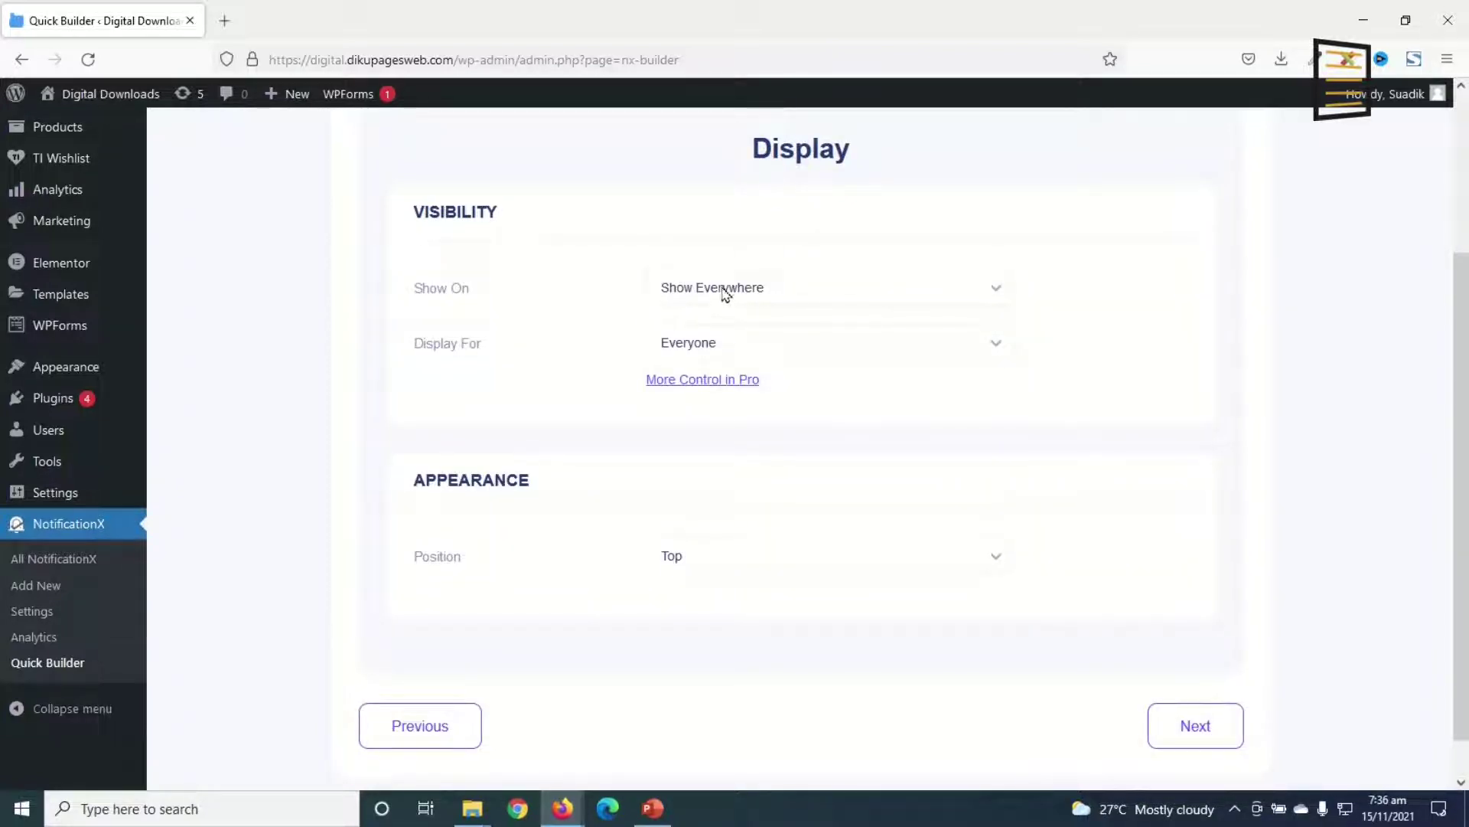
Keep the bar on Show Everywhere, displayed for Everyone at the Top position, and publish it
{"action": "left_click", "coordinate": [764, 297]}
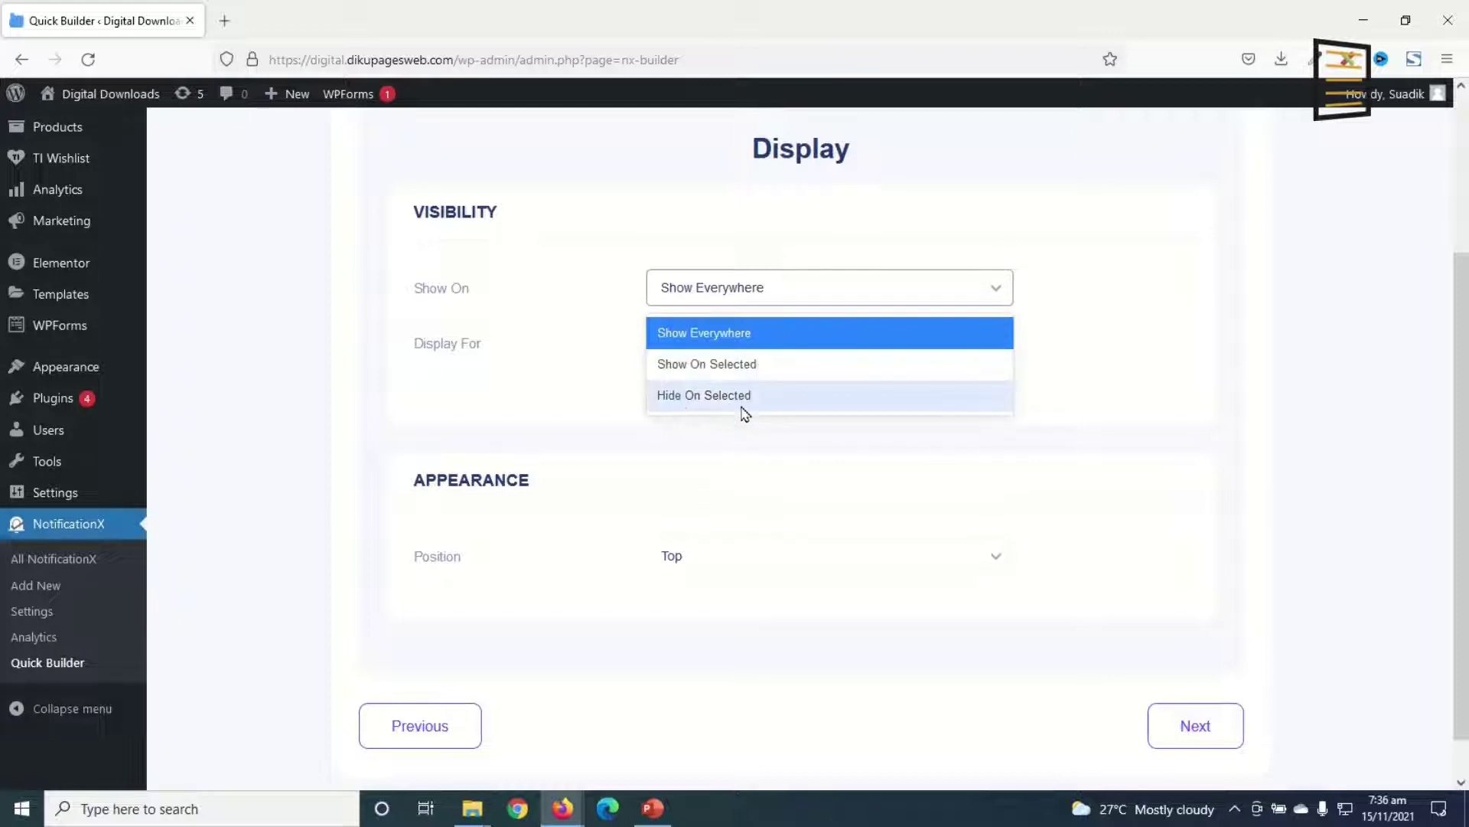
{"action": "left_click", "coordinate": [752, 302]}
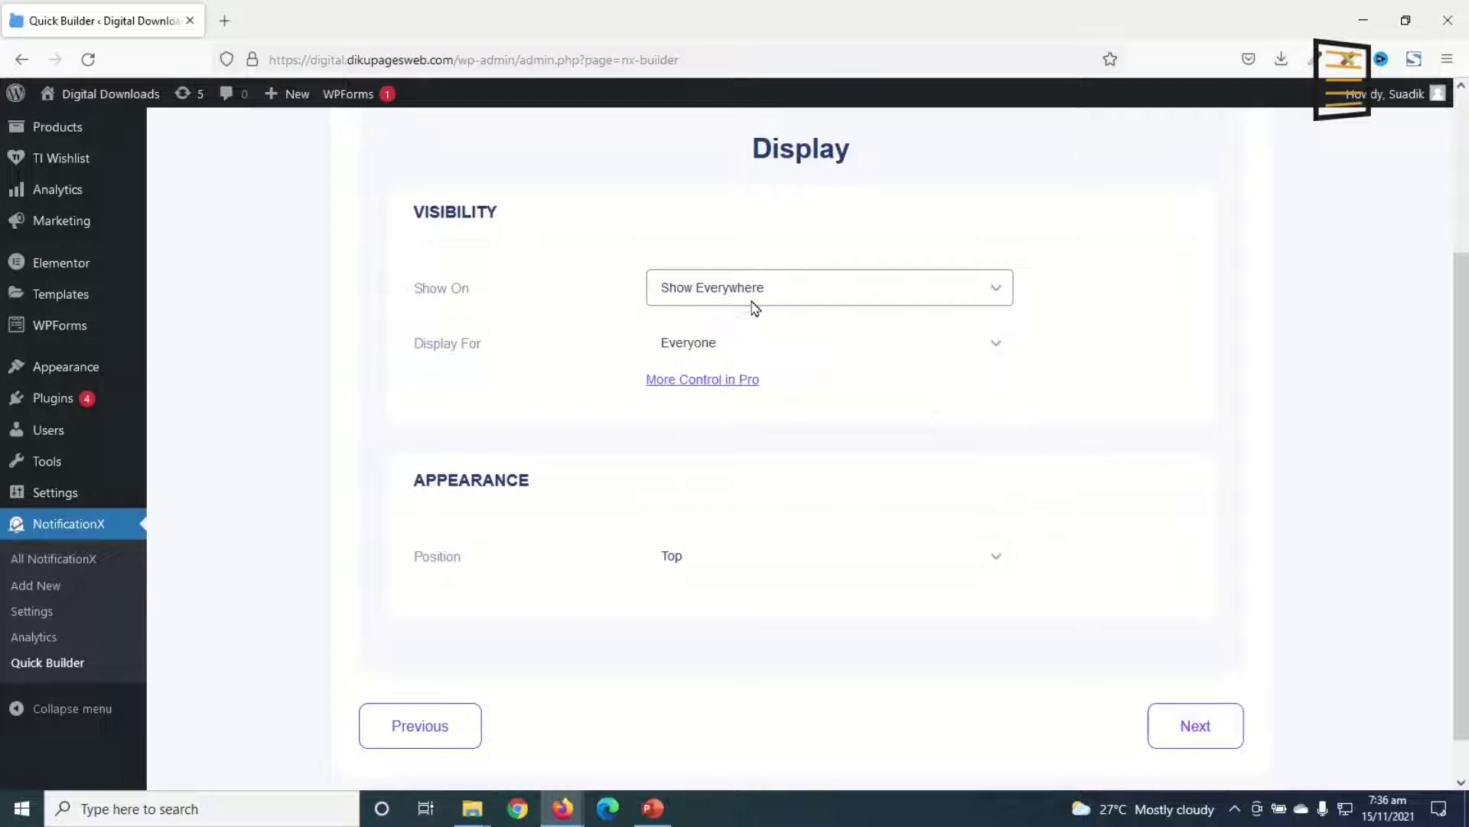
{"action": "left_click", "coordinate": [719, 352]}
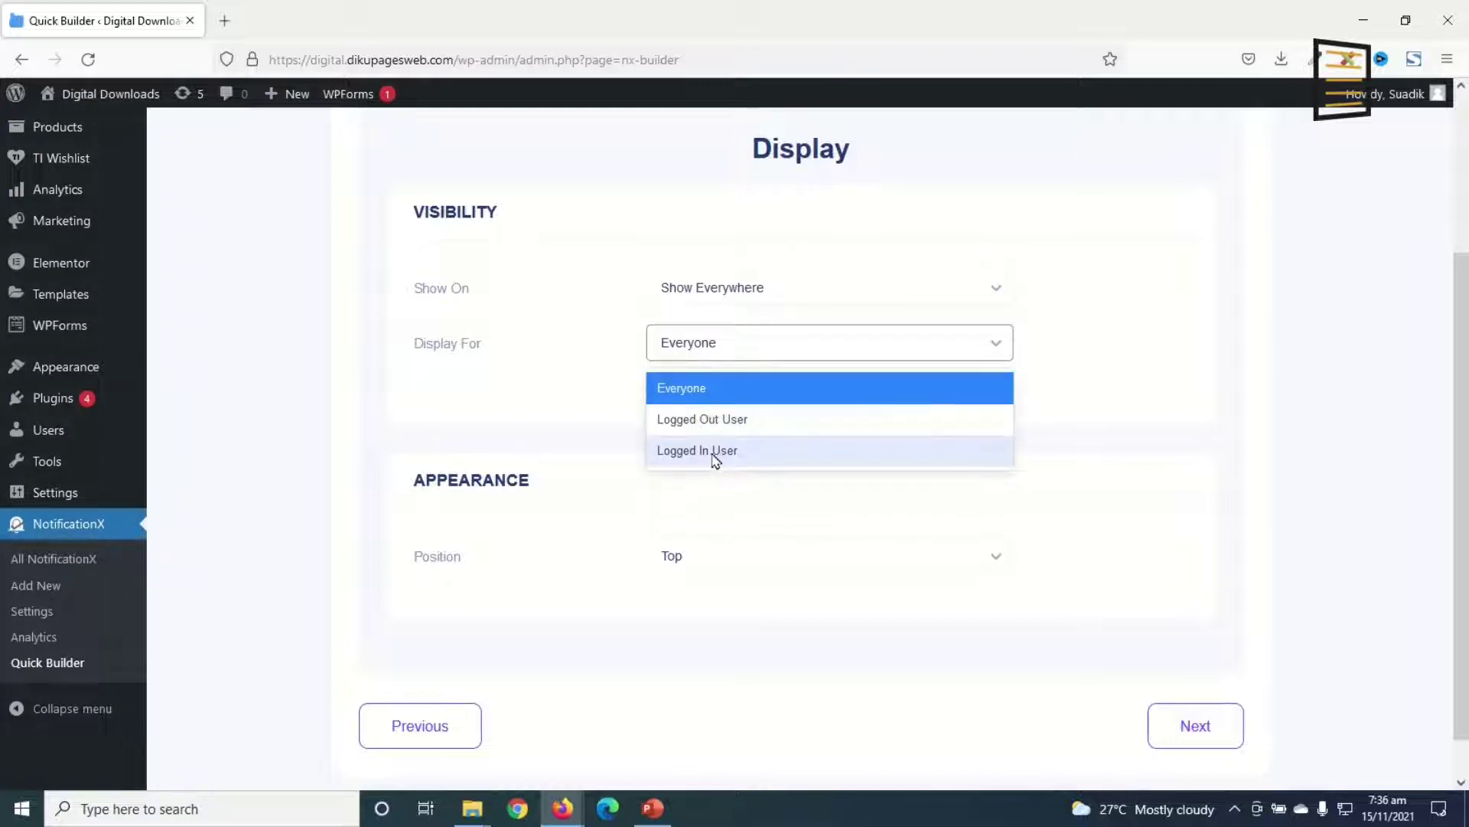
{"action": "left_click", "coordinate": [781, 347]}
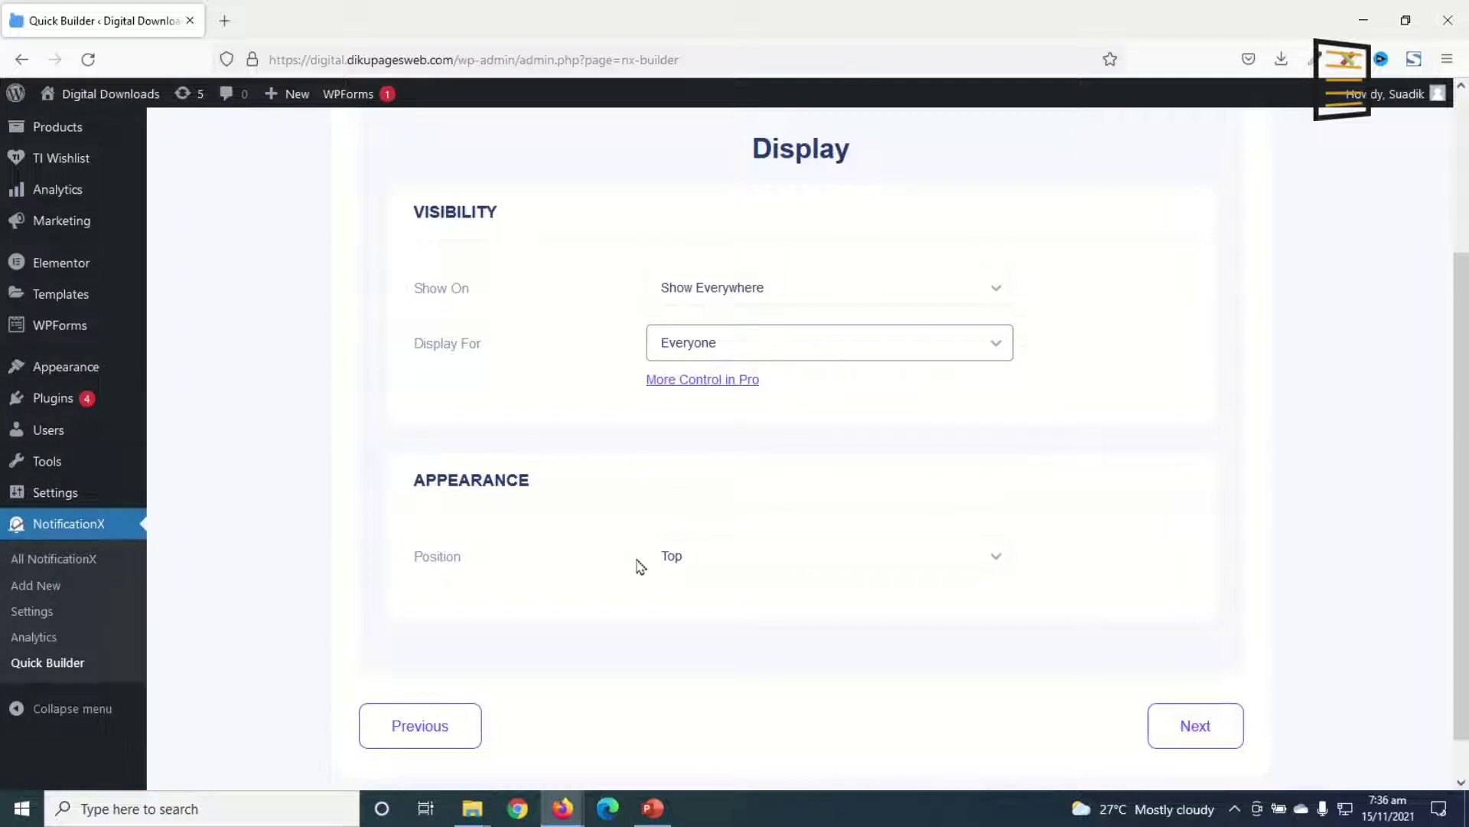
{"action": "left_click", "coordinate": [709, 564]}
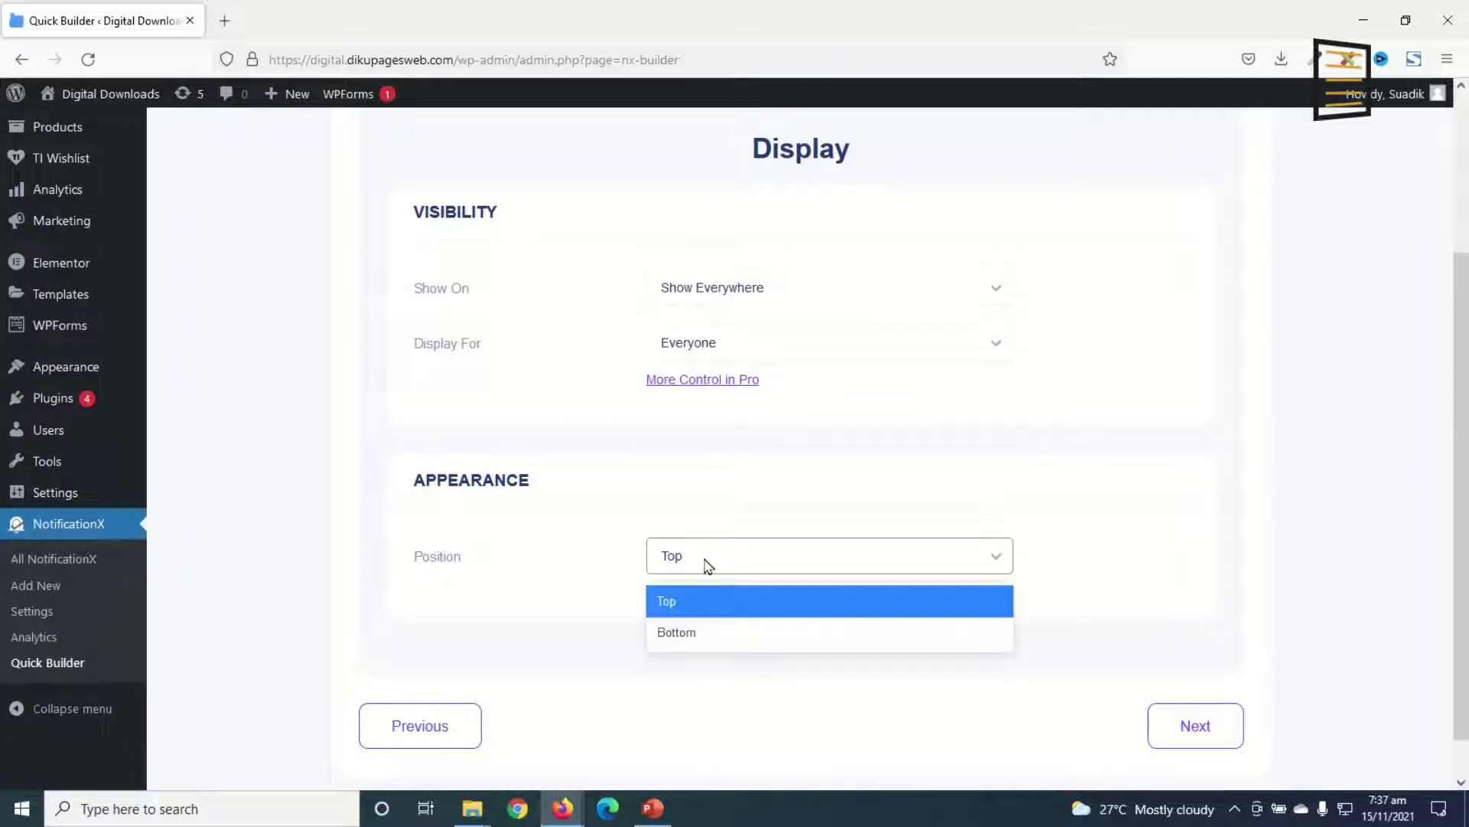
{"action": "left_click", "coordinate": [723, 610]}
{"action": "left_click", "coordinate": [1191, 734]}
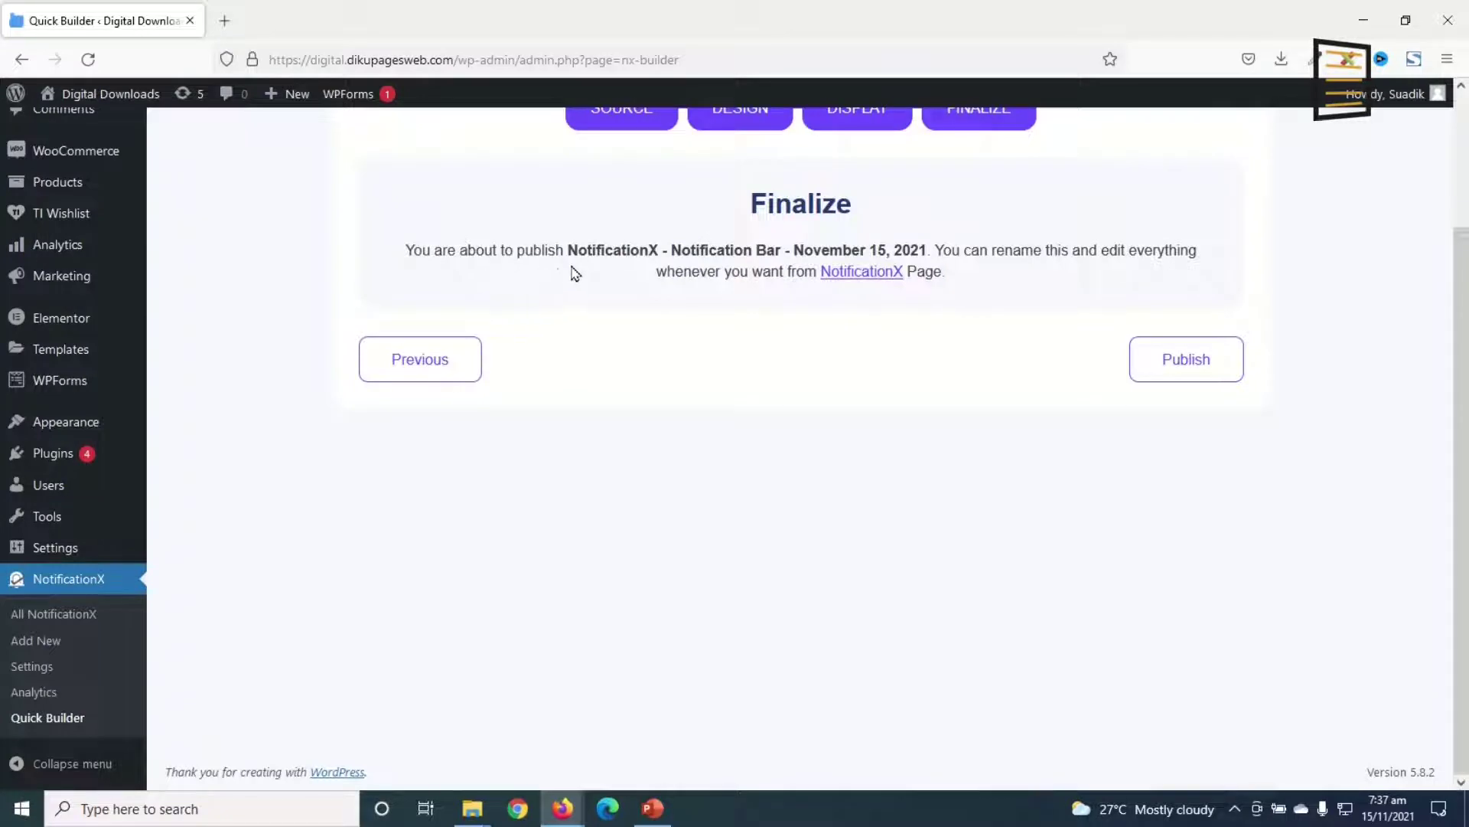
{"action": "left_click", "coordinate": [1215, 371]}
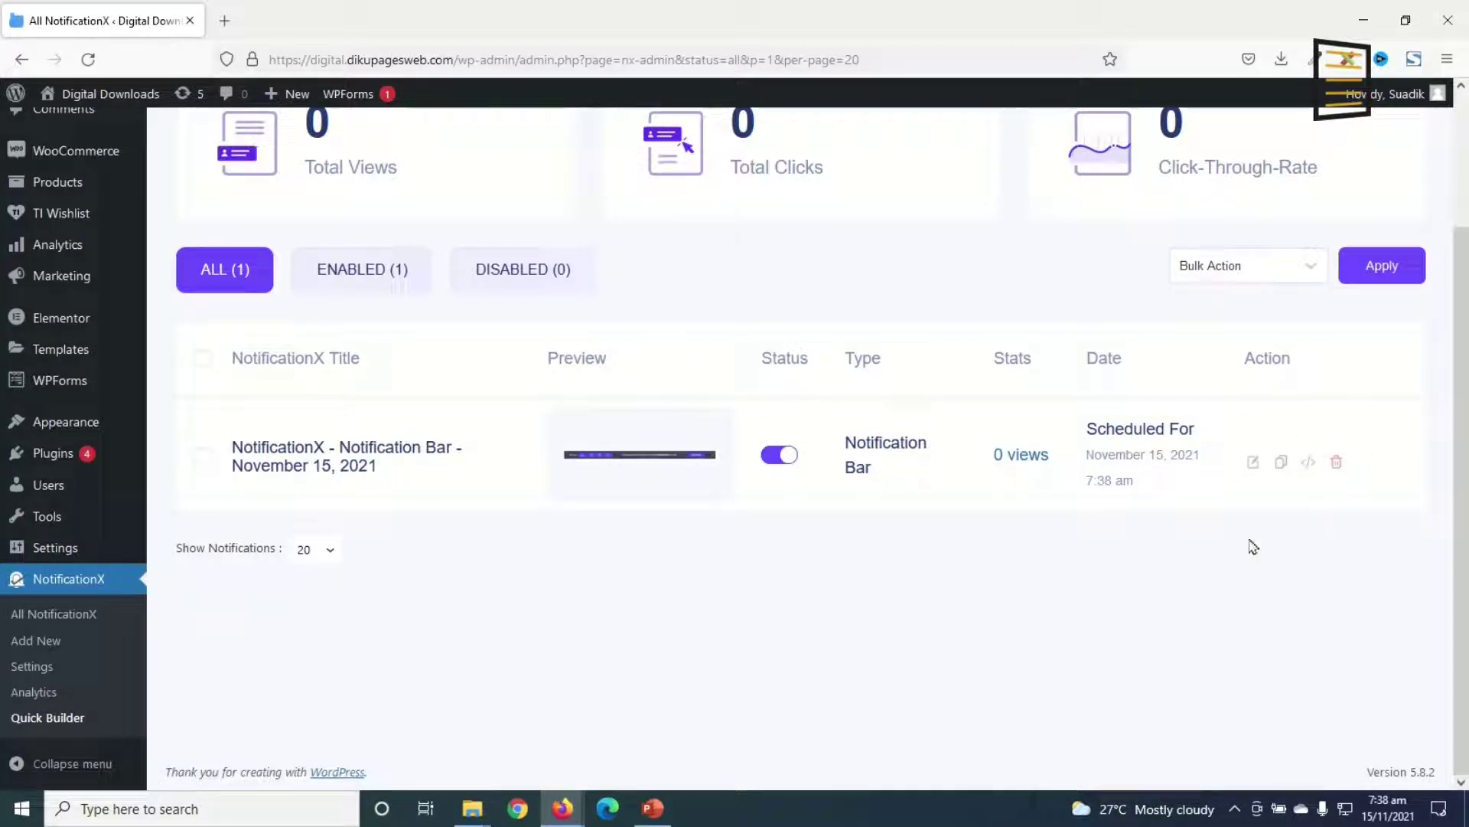
Edit the published notification and rename it "Sales Notification Bar"
{"action": "left_click", "coordinate": [1253, 463]}
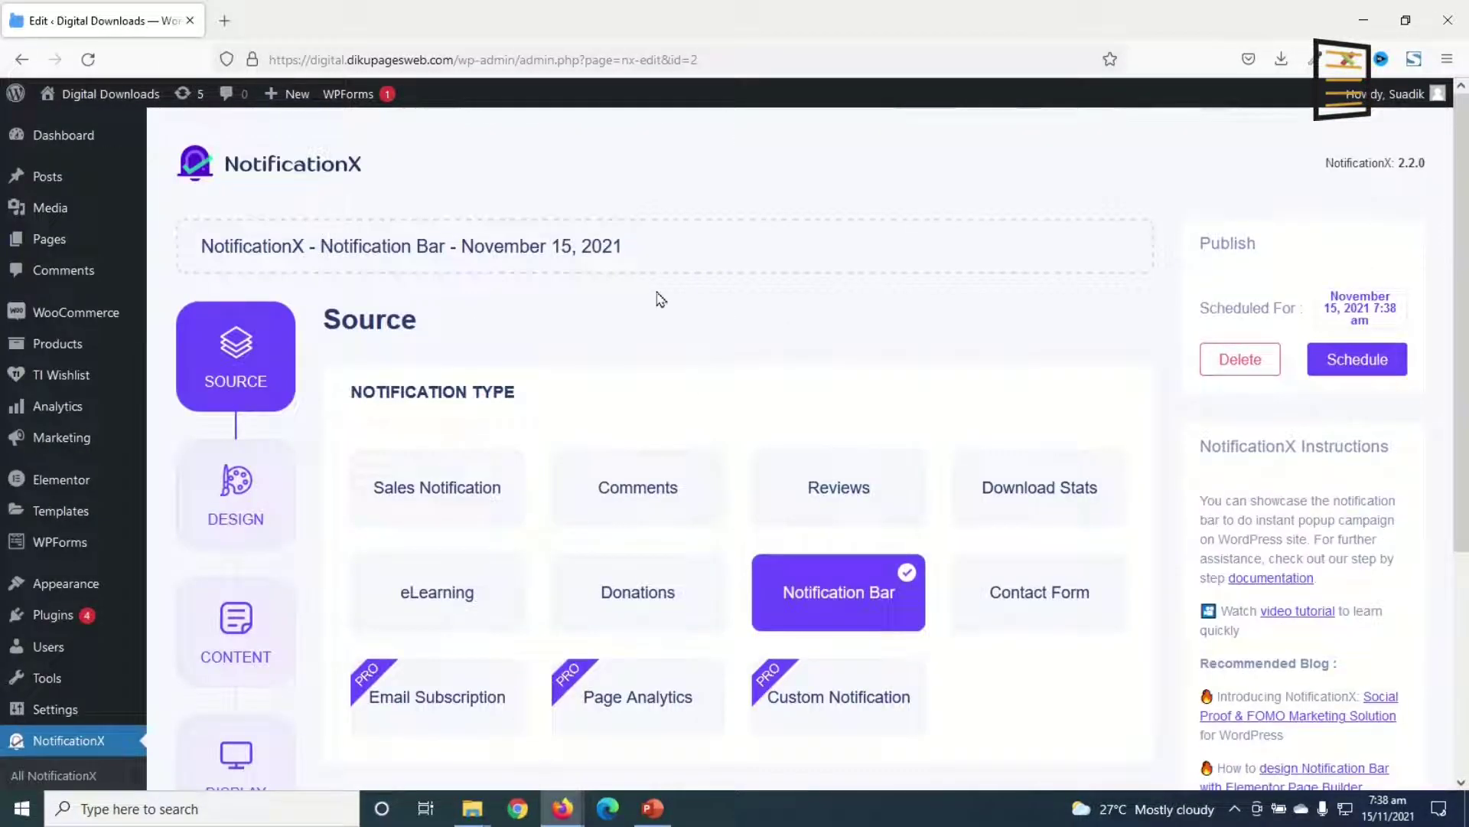
{"action": "left_click_drag", "start_coordinate": [653, 245], "coordinate": [169, 243]}
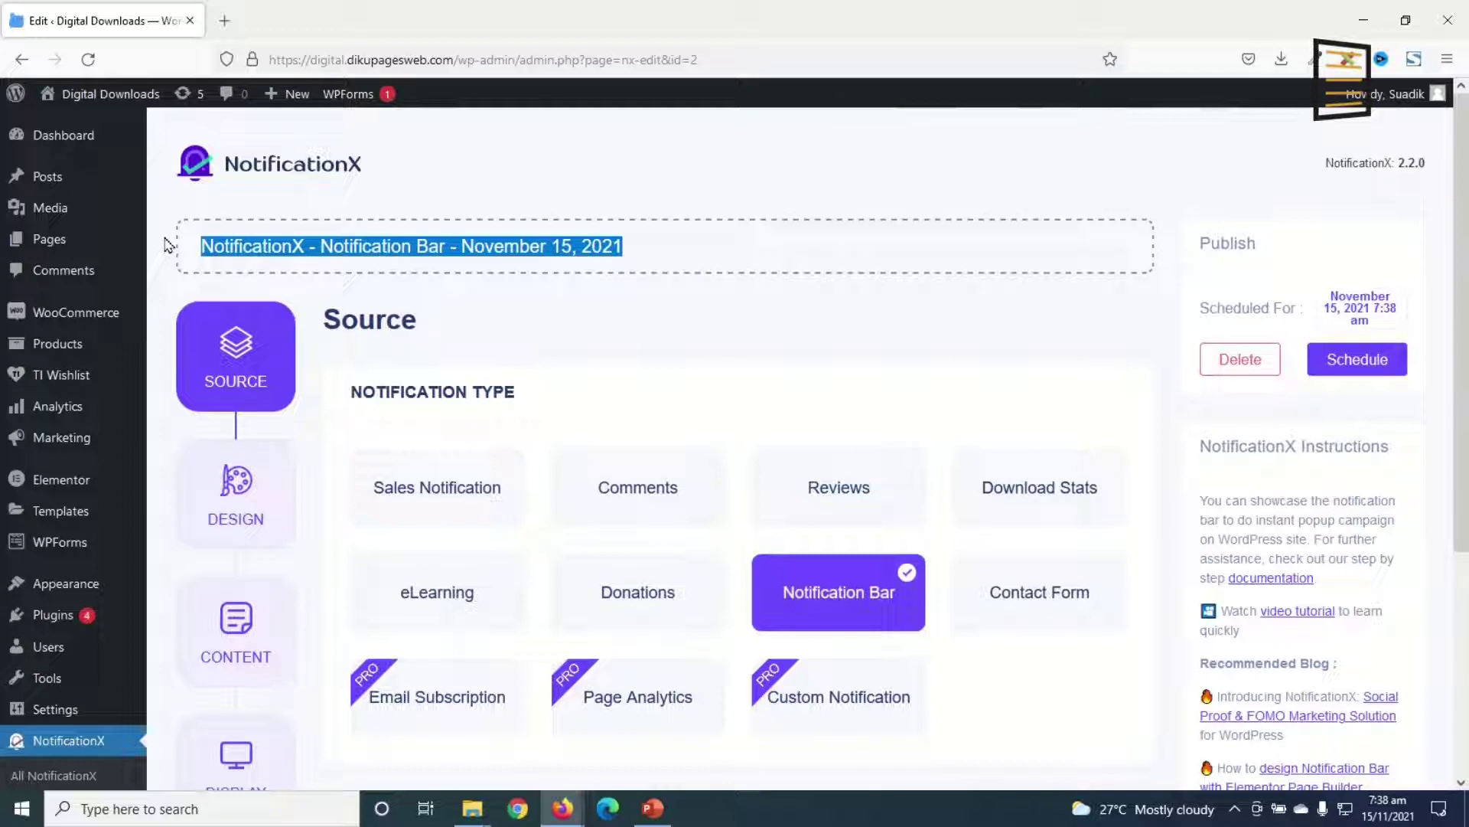
{"action": "type", "text": "S"}
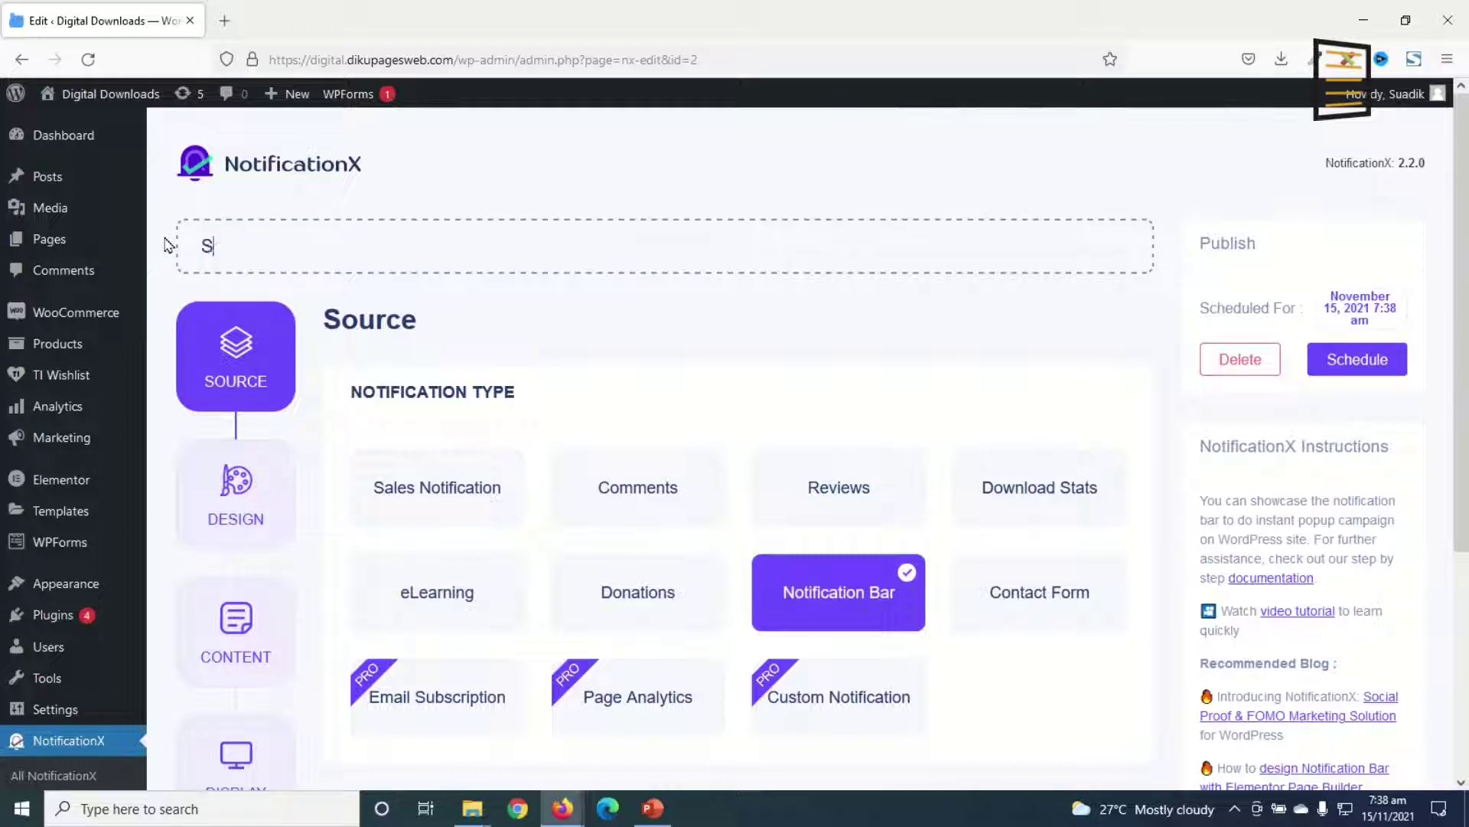
{"action": "type", "text": "ales No"}
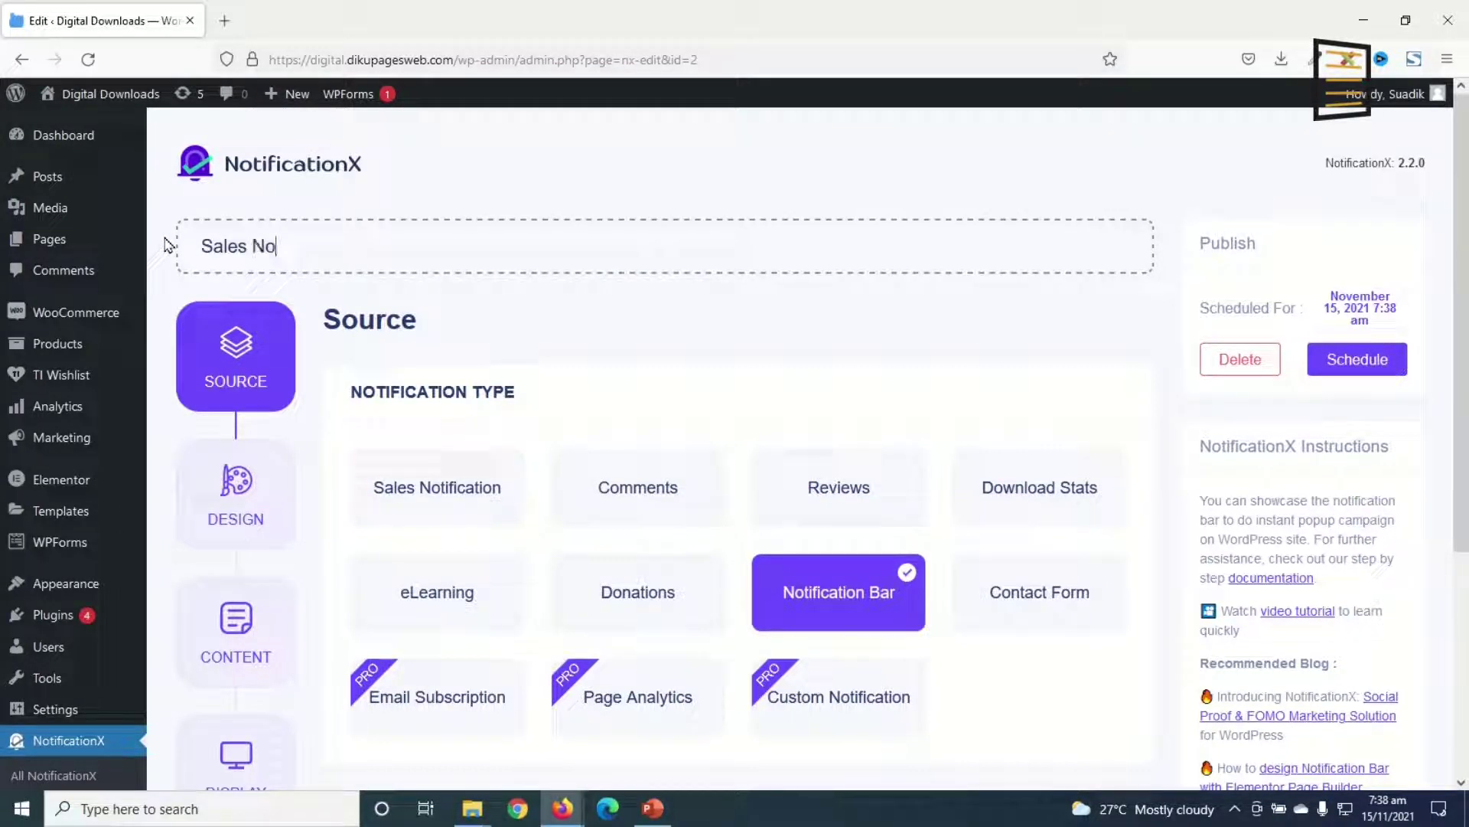
{"action": "type", "text": "tification Baa"}
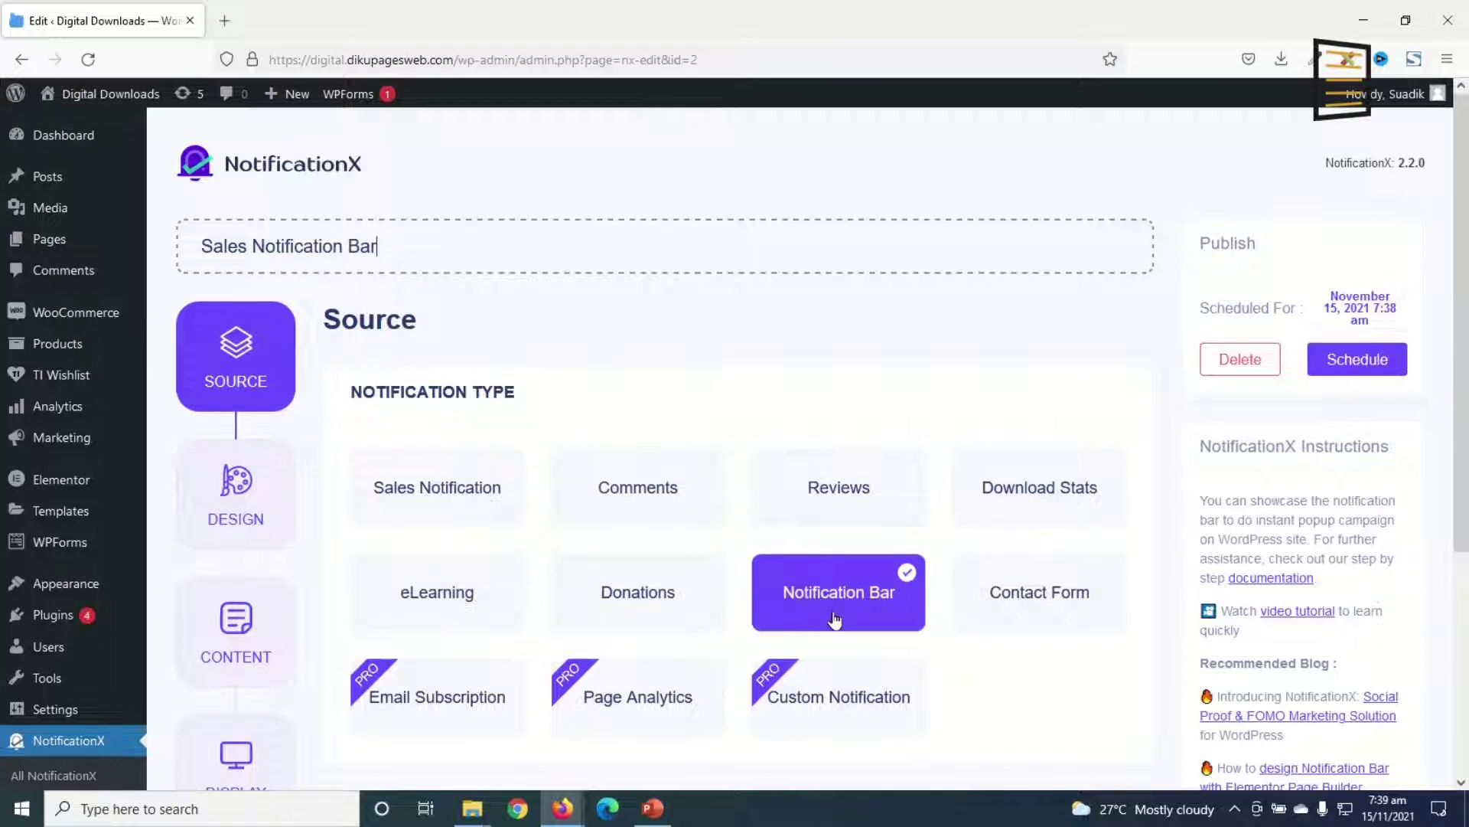
Go to the bar's design settings and examine the Advanced Design options, leaving Advanced Design off
{"action": "scroll", "coordinate": [834, 617], "scroll_direction": "down", "scroll_amount": 4}
{"action": "left_click", "coordinate": [1083, 710]}
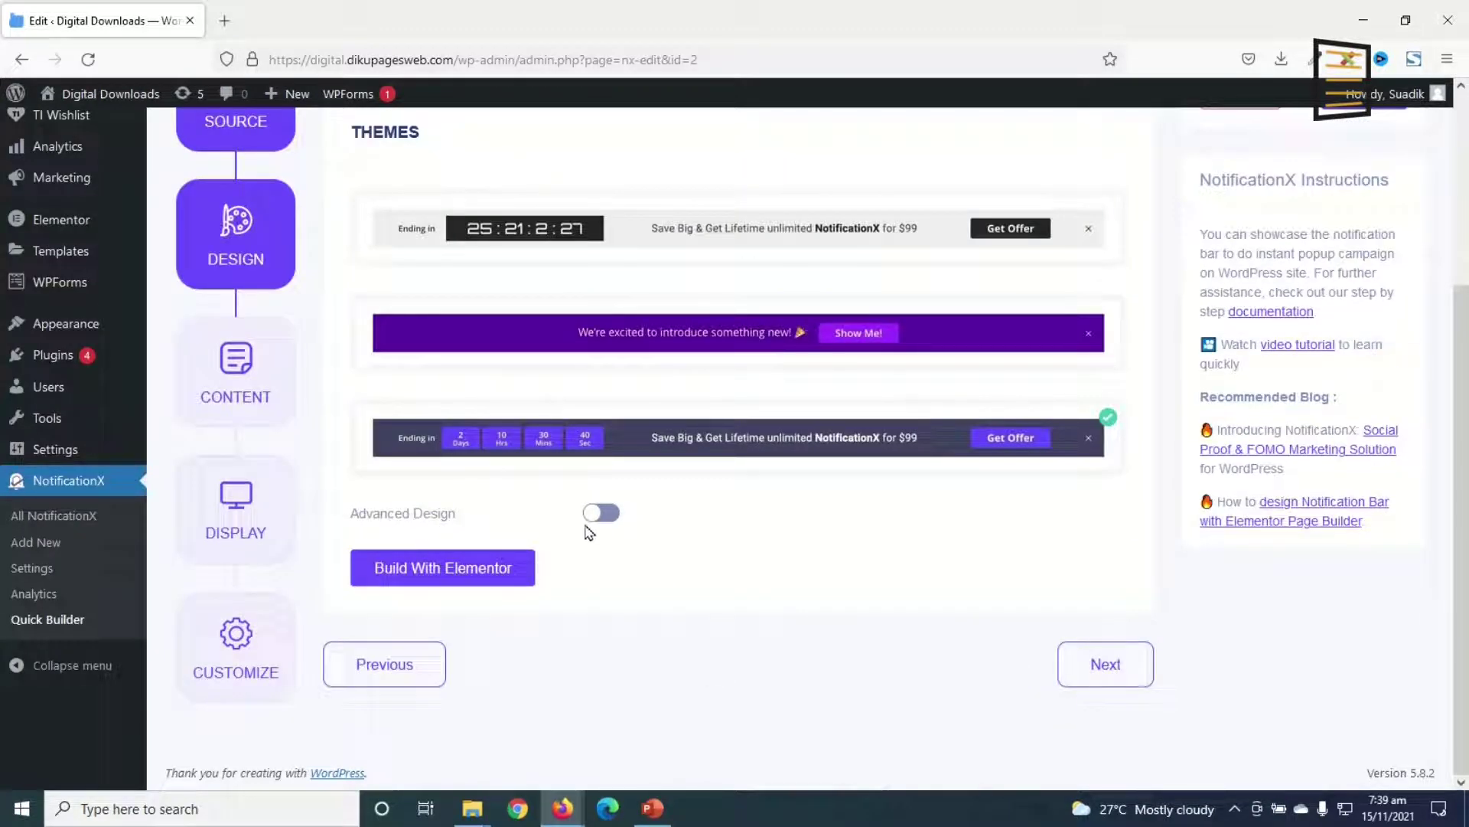
{"action": "scroll", "coordinate": [608, 604], "scroll_direction": "down", "scroll_amount": 8}
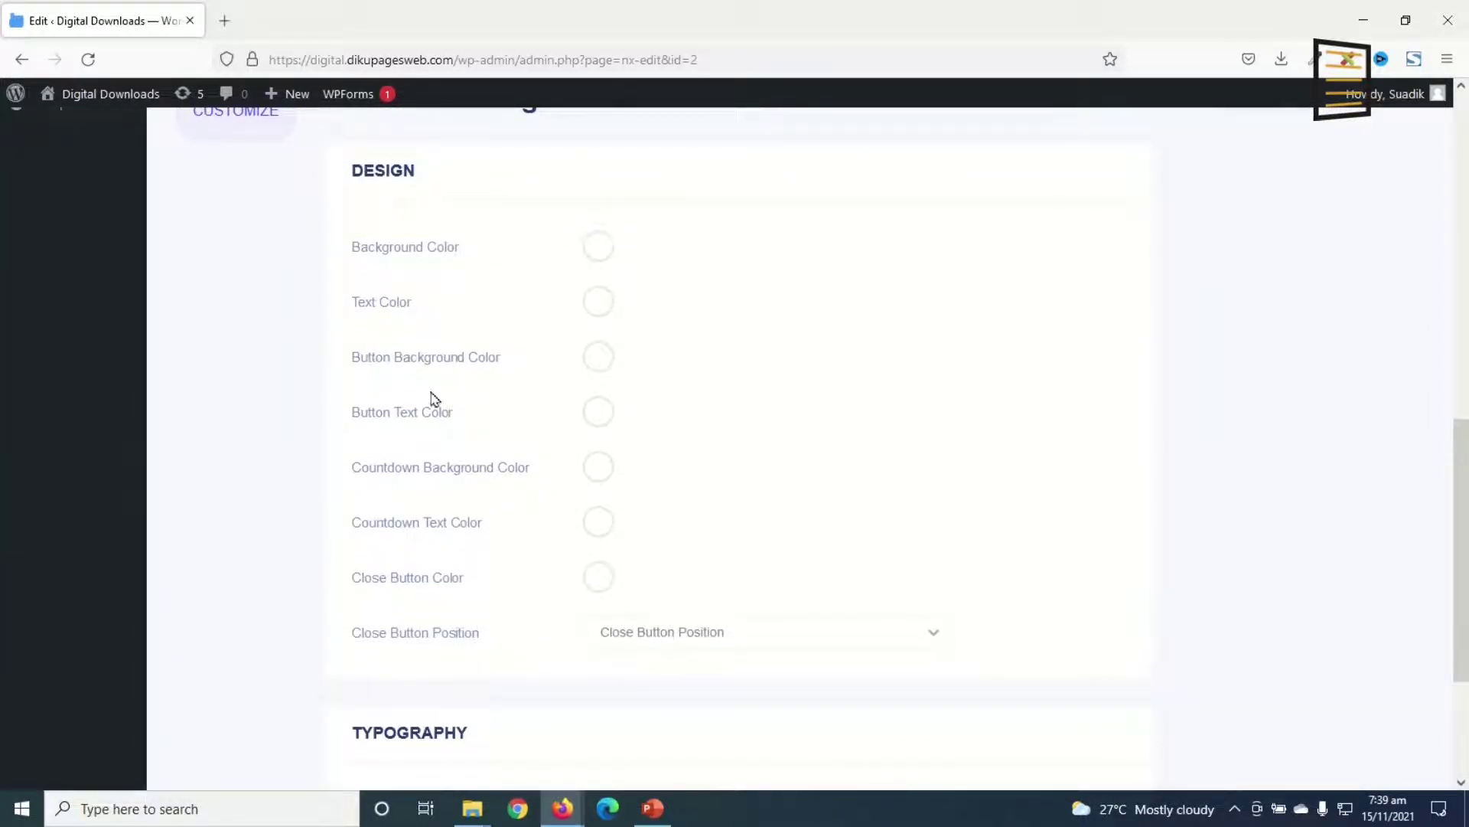
{"action": "scroll", "coordinate": [574, 655], "scroll_direction": "up", "scroll_amount": 7}
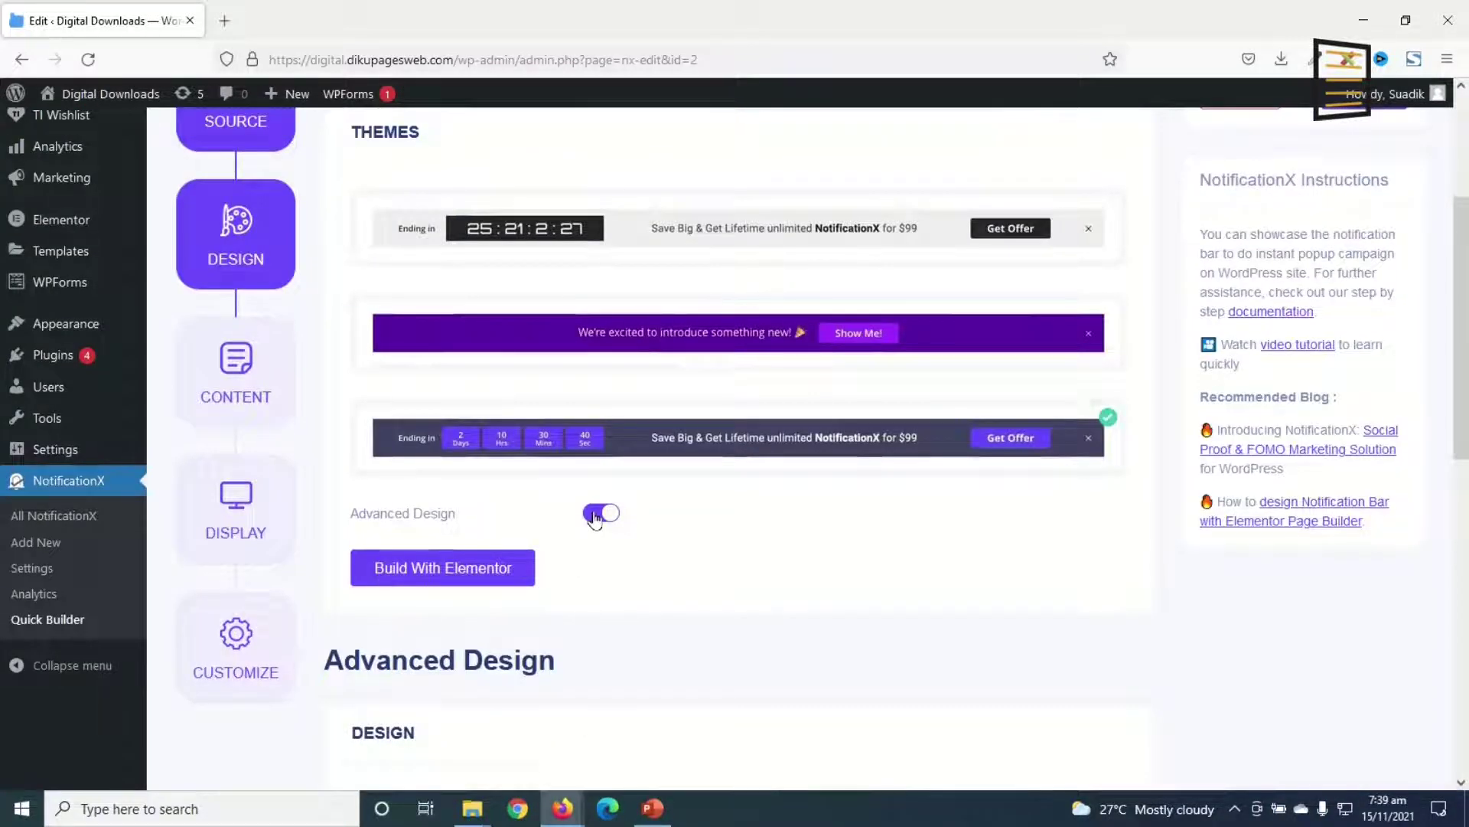
{"action": "left_click", "coordinate": [599, 515]}
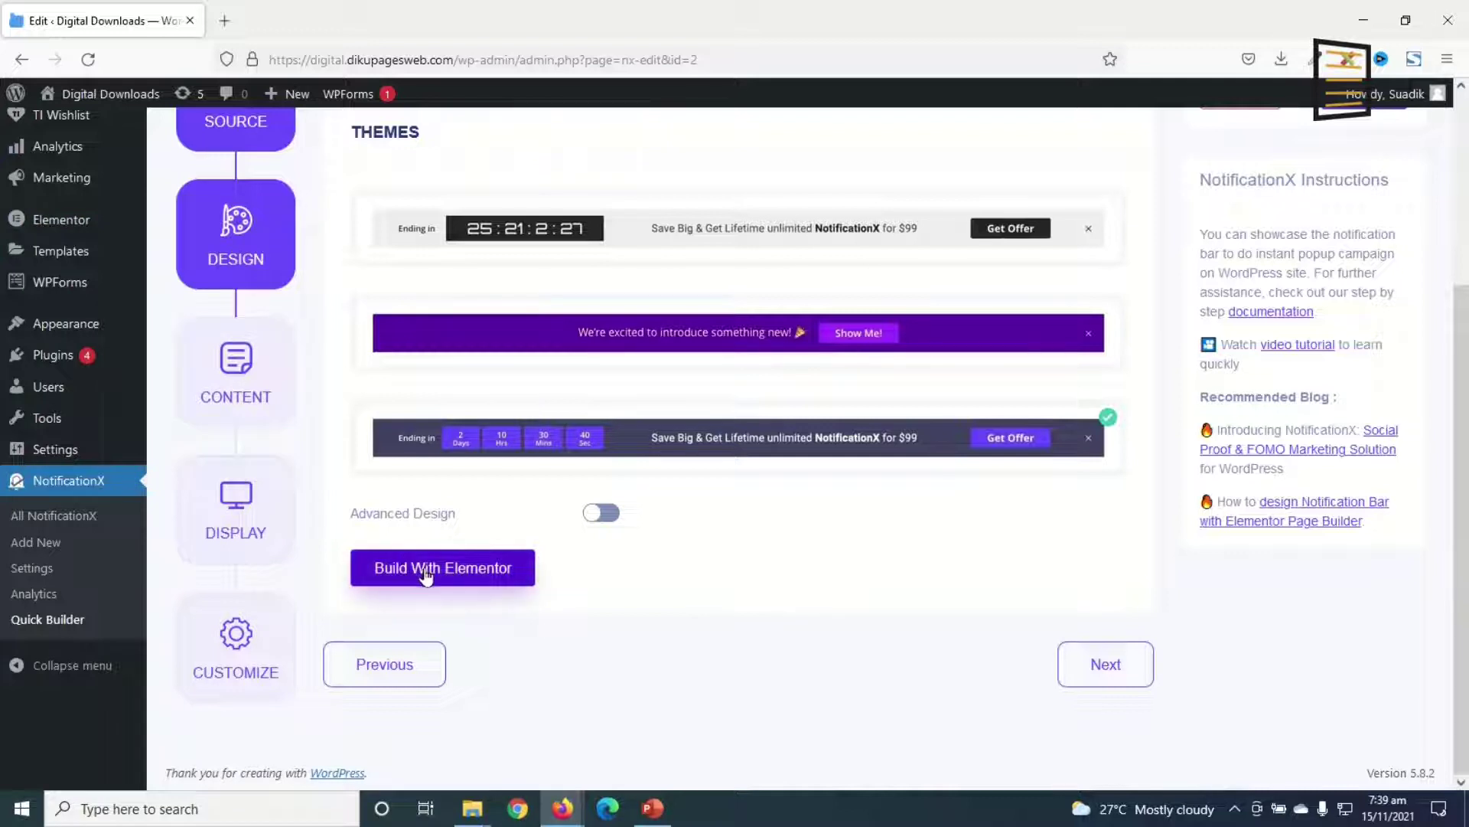
Proceed to the content settings and enter "We're excited to introduce something new!" as the bar's message
{"action": "left_click", "coordinate": [1104, 664]}
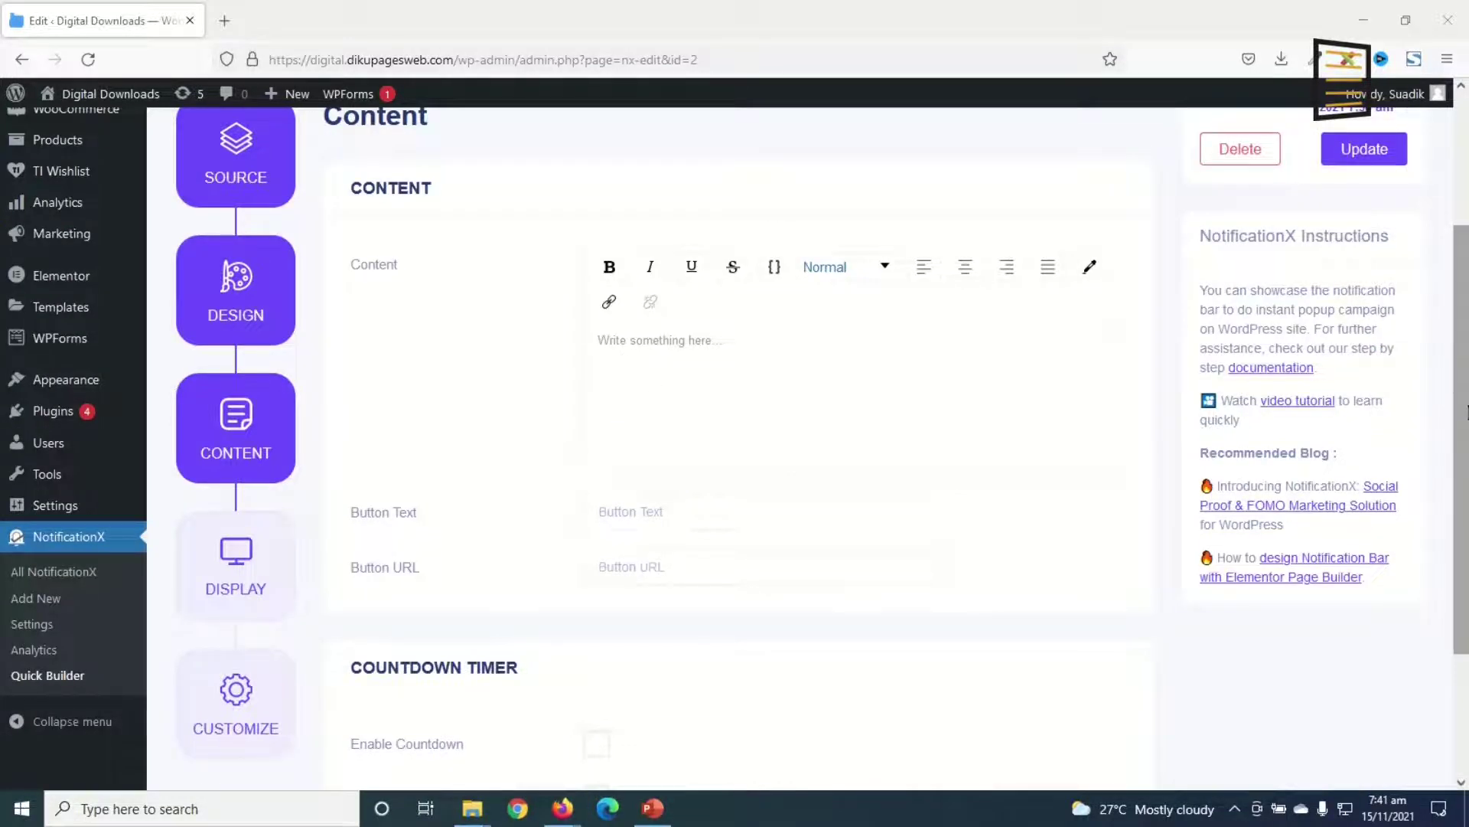
{"action": "scroll", "coordinate": [915, 314], "scroll_direction": "up", "scroll_amount": 1}
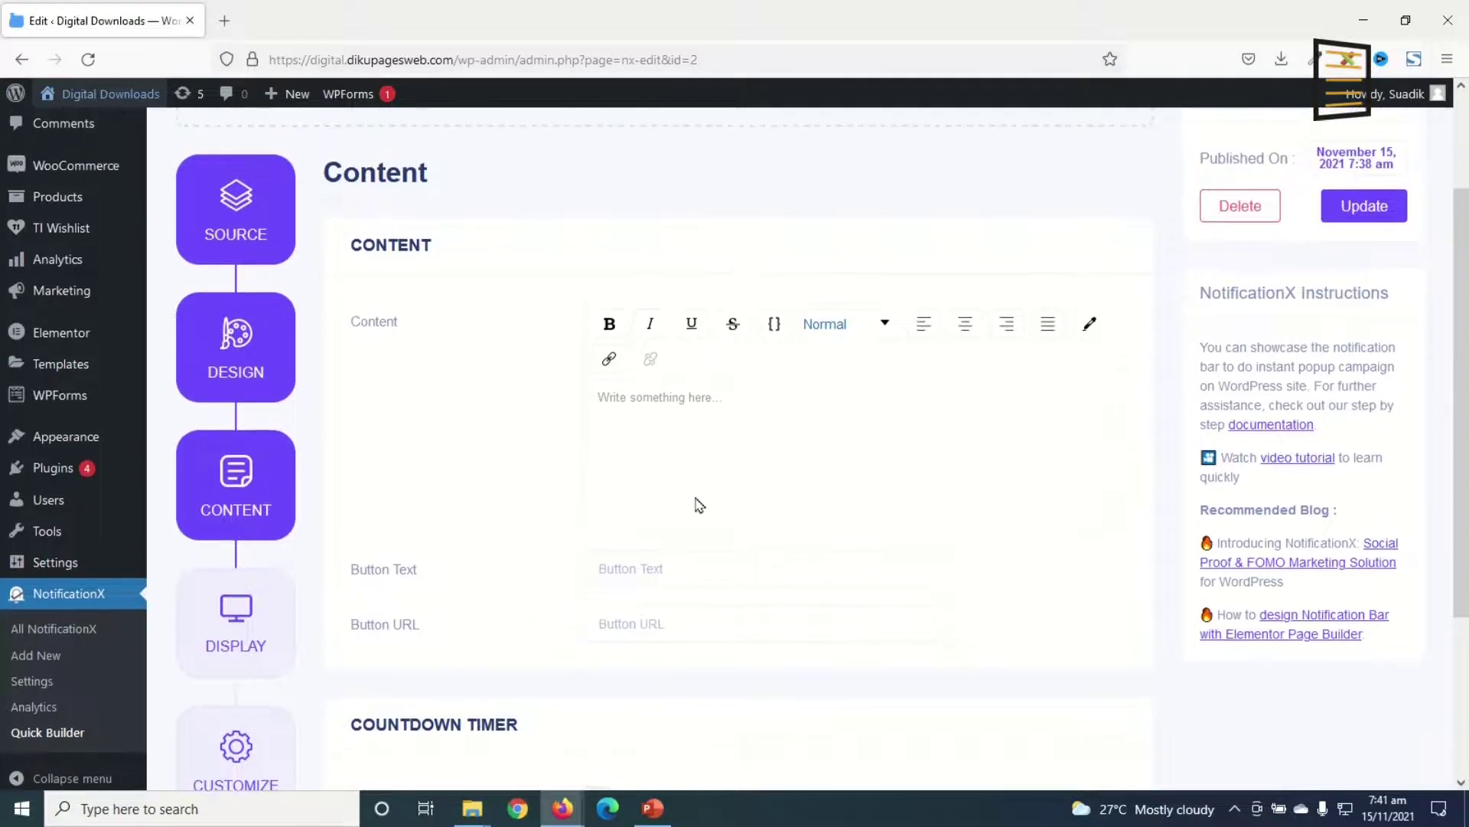
{"action": "left_click", "coordinate": [691, 396]}
{"action": "type", "text": "We're excited to introduct something new!"}
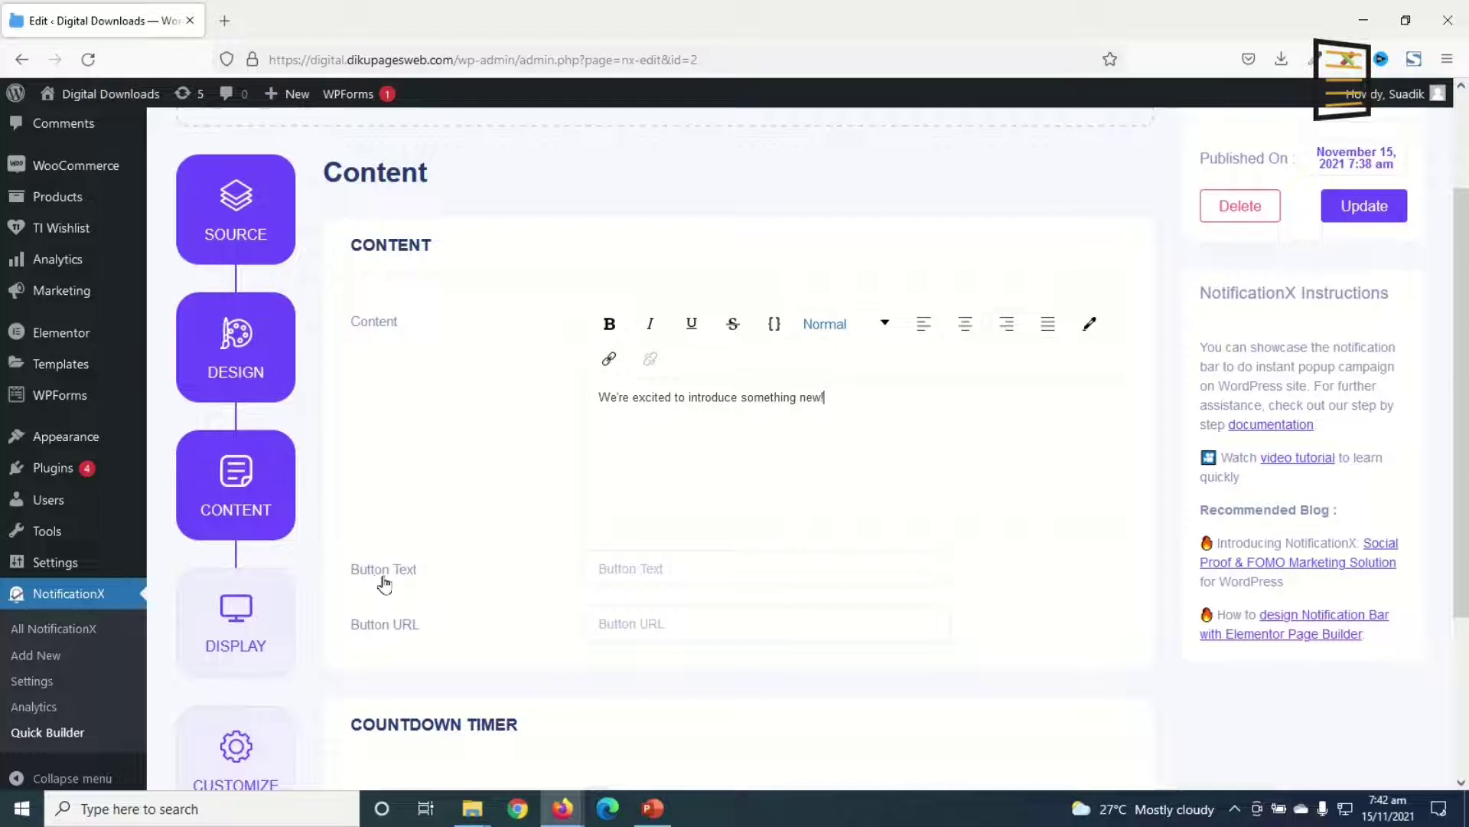
{"action": "left_click", "coordinate": [697, 570]}
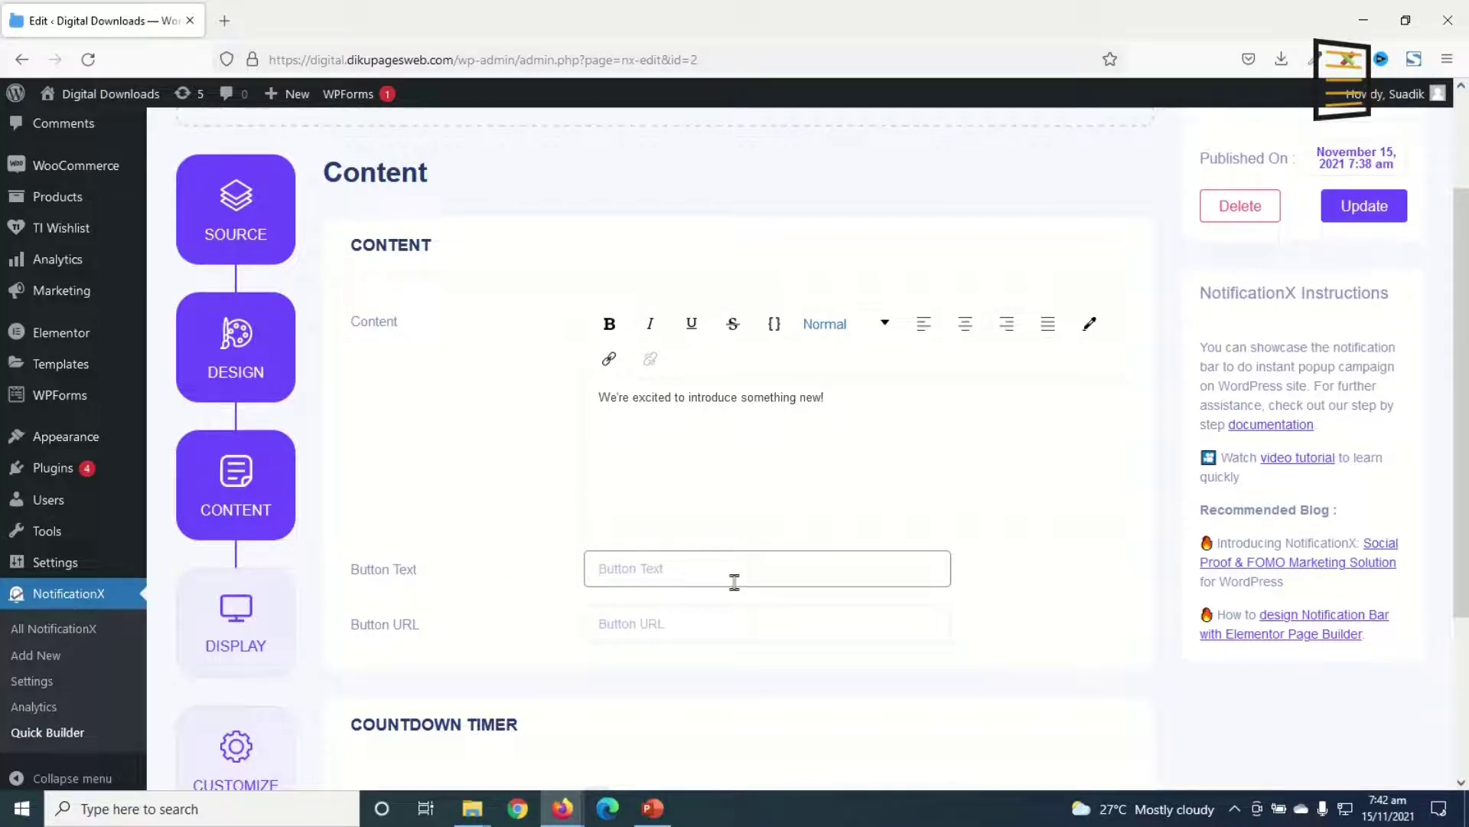
{"action": "type", "text": "Get Deal"}
{"action": "left_click", "coordinate": [644, 629]}
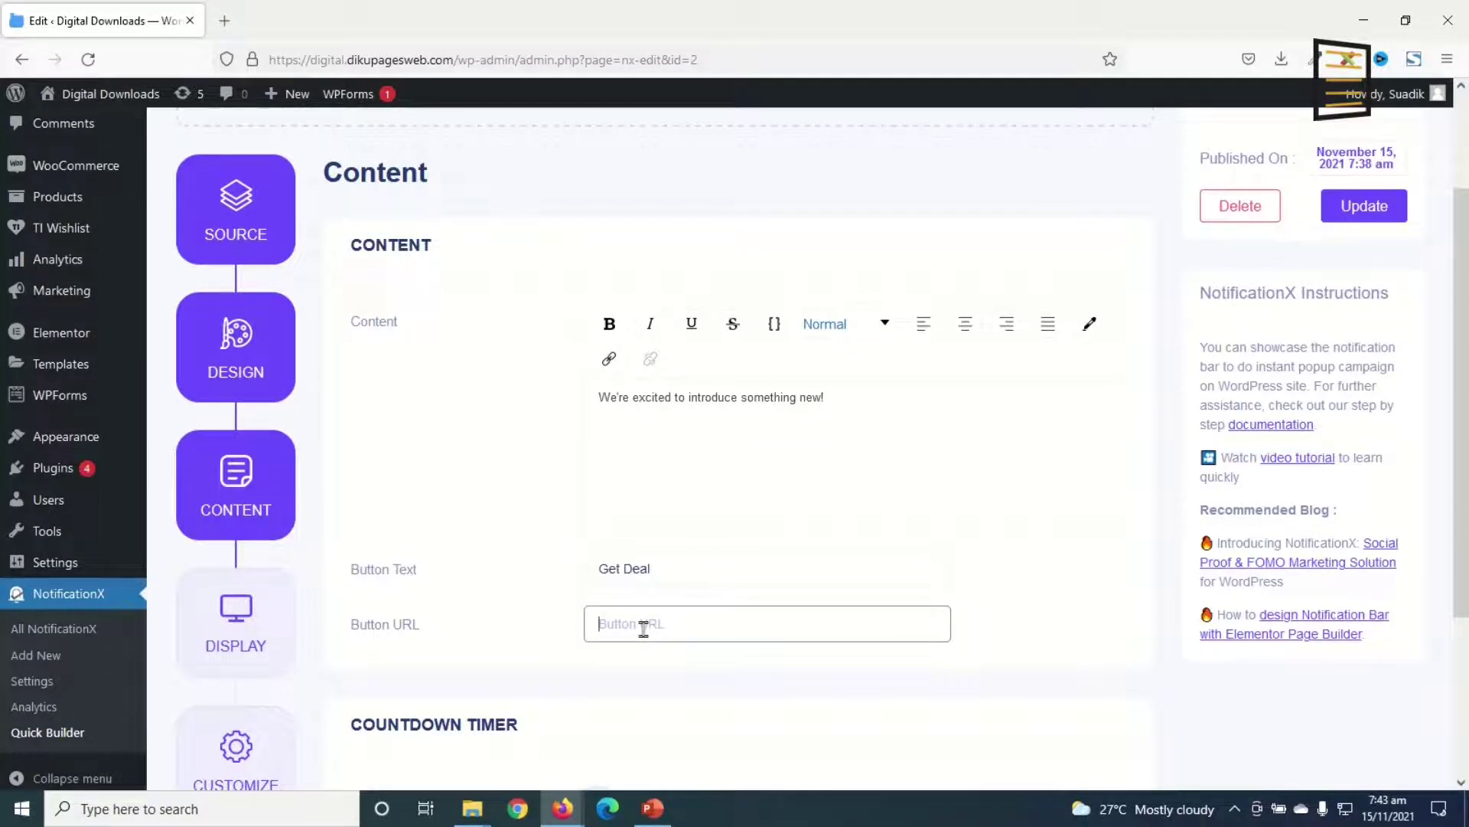
{"action": "type", "text": "https://digital.dikupagesweb.com/product/dropshipping-template/"}
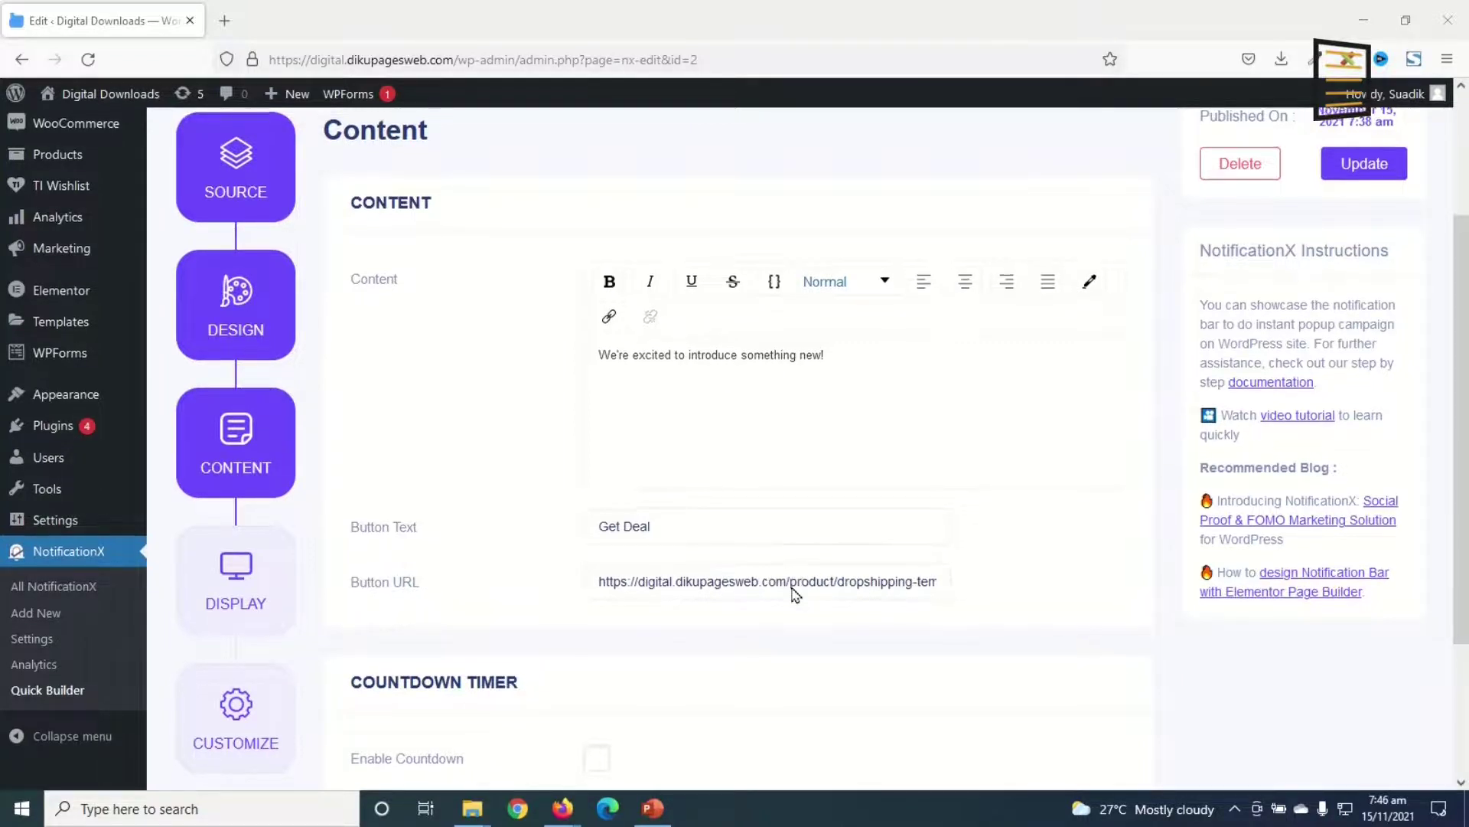
Enable the countdown timer for the notification bar
{"action": "scroll", "coordinate": [792, 594], "scroll_direction": "down", "scroll_amount": 3}
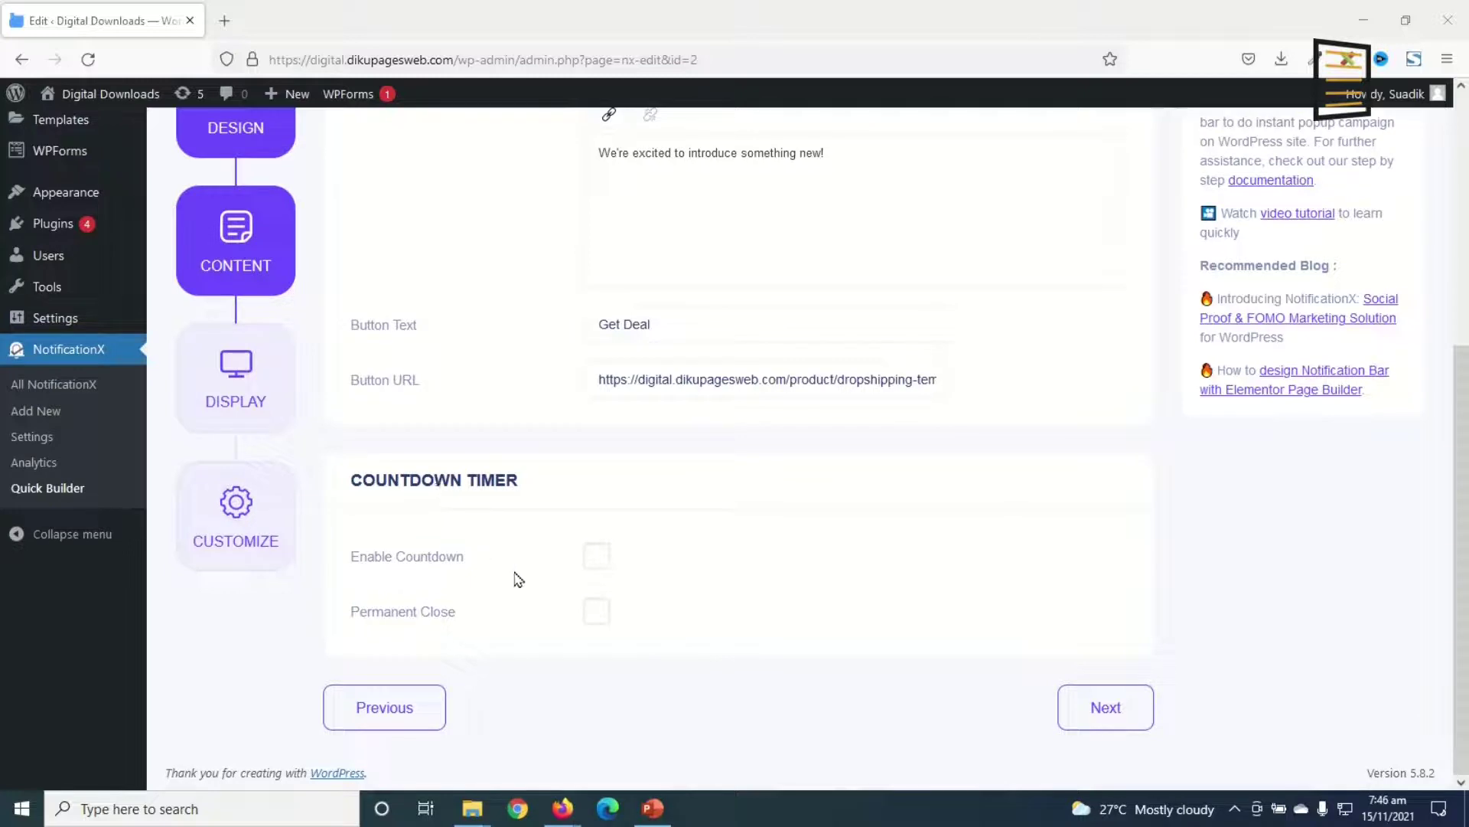
{"action": "left_click", "coordinate": [590, 563]}
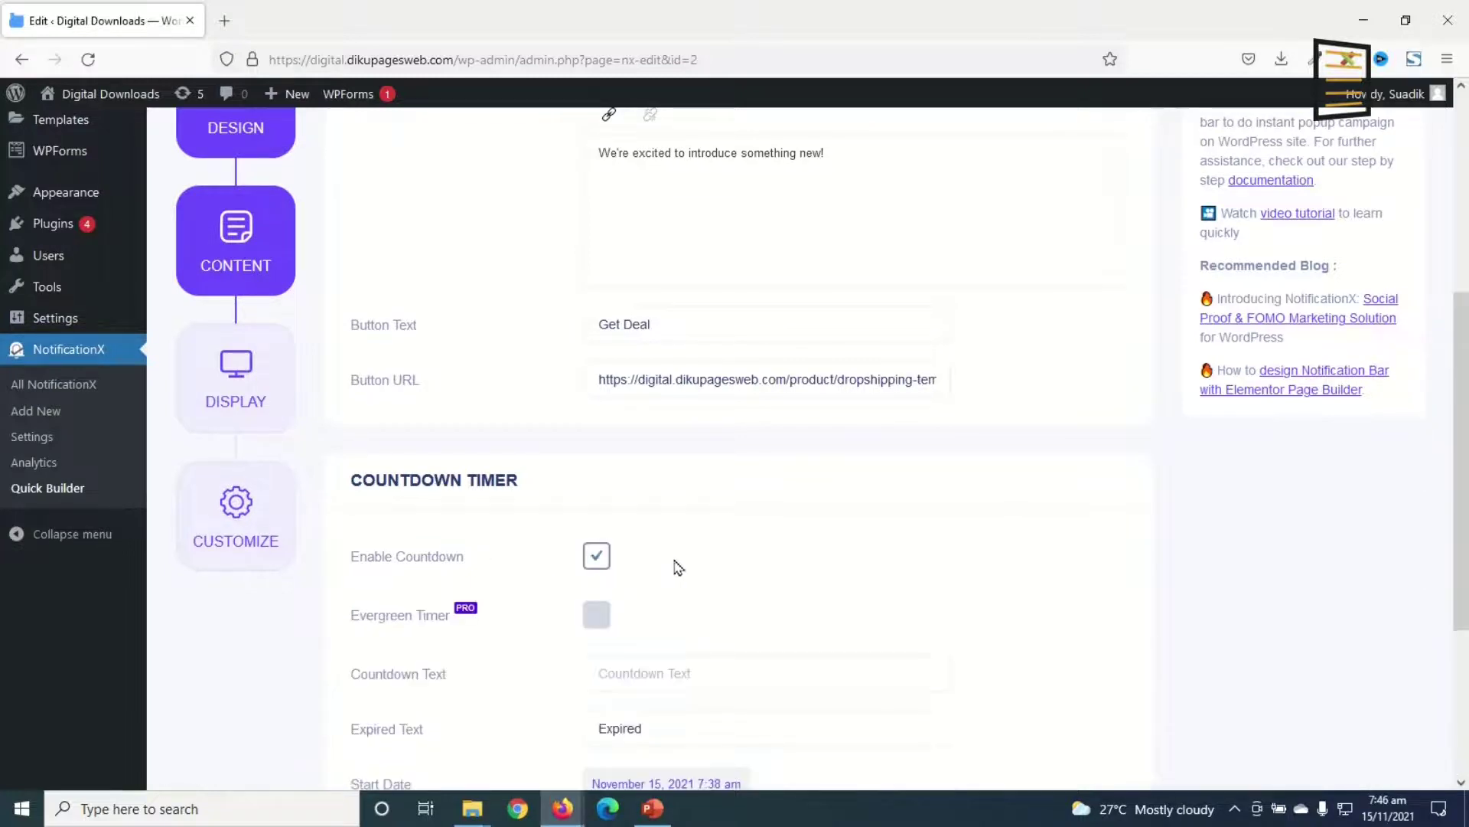
Examine the countdown timer's text, expired text and date settings, leaving the expired text as "Expired"
{"action": "scroll", "coordinate": [678, 567], "scroll_direction": "down", "scroll_amount": 1}
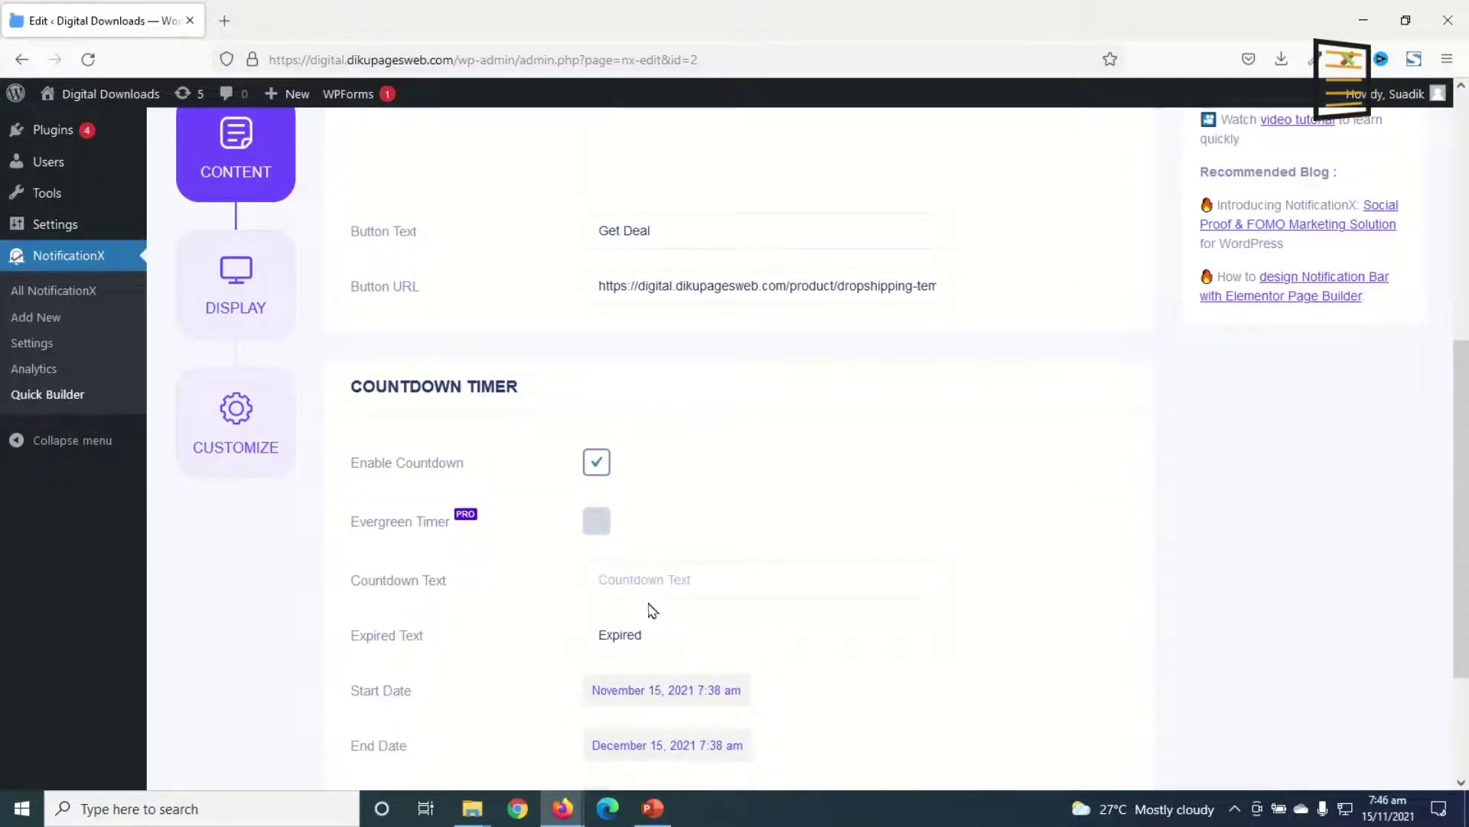
{"action": "scroll", "coordinate": [660, 588], "scroll_direction": "down", "scroll_amount": 1}
{"action": "left_click", "coordinate": [672, 543]}
{"action": "left_click_drag", "start_coordinate": [672, 545], "coordinate": [579, 548]}
{"action": "left_click_drag", "start_coordinate": [671, 546], "coordinate": [584, 554]}
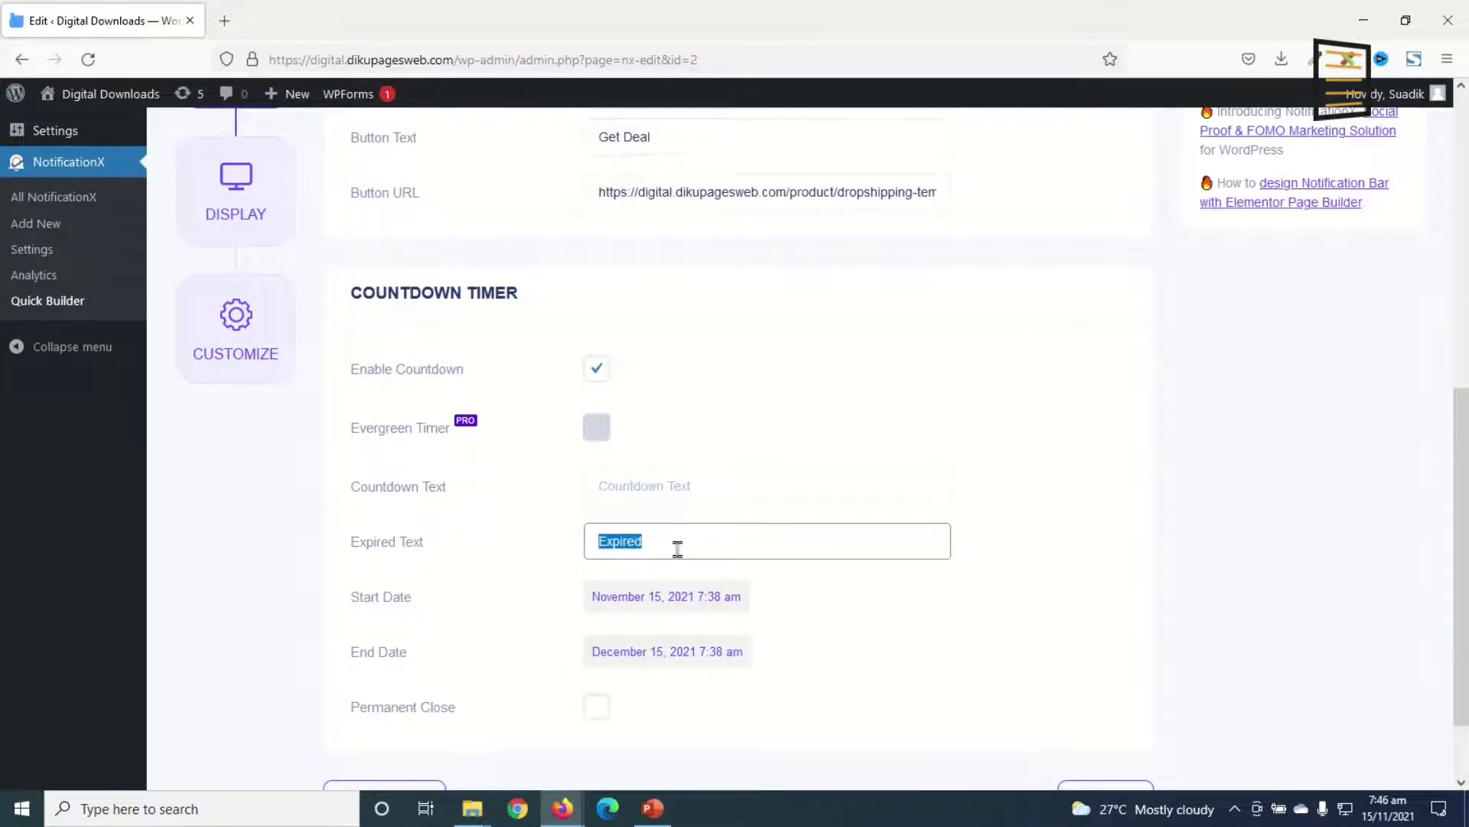
{"action": "left_click_drag", "start_coordinate": [673, 545], "coordinate": [595, 548]}
{"action": "left_click", "coordinate": [320, 639]}
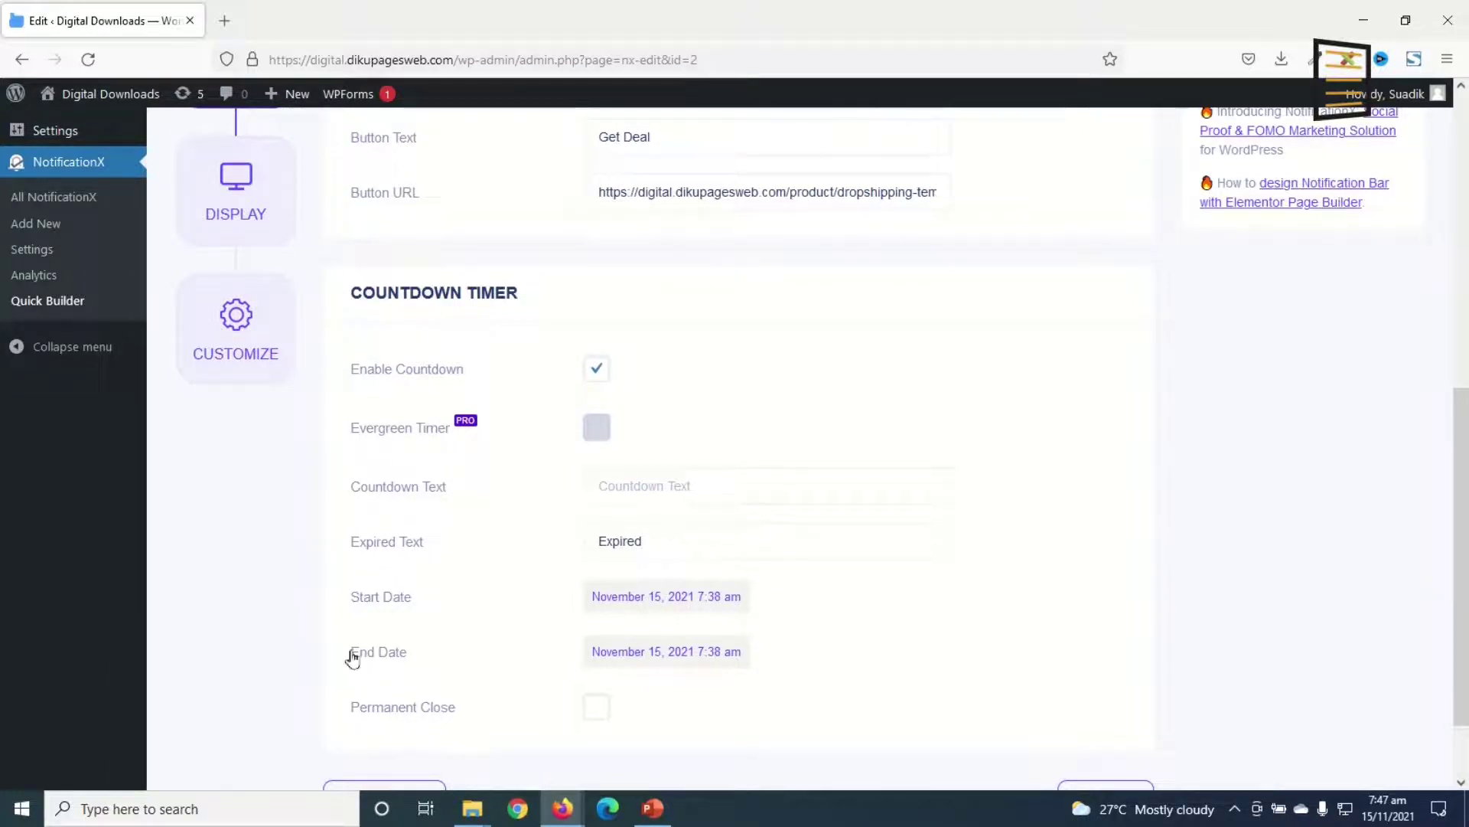
Set the countdown's end date to December 1, 2021, keeping the time at 7:38 am
{"action": "left_click", "coordinate": [658, 652]}
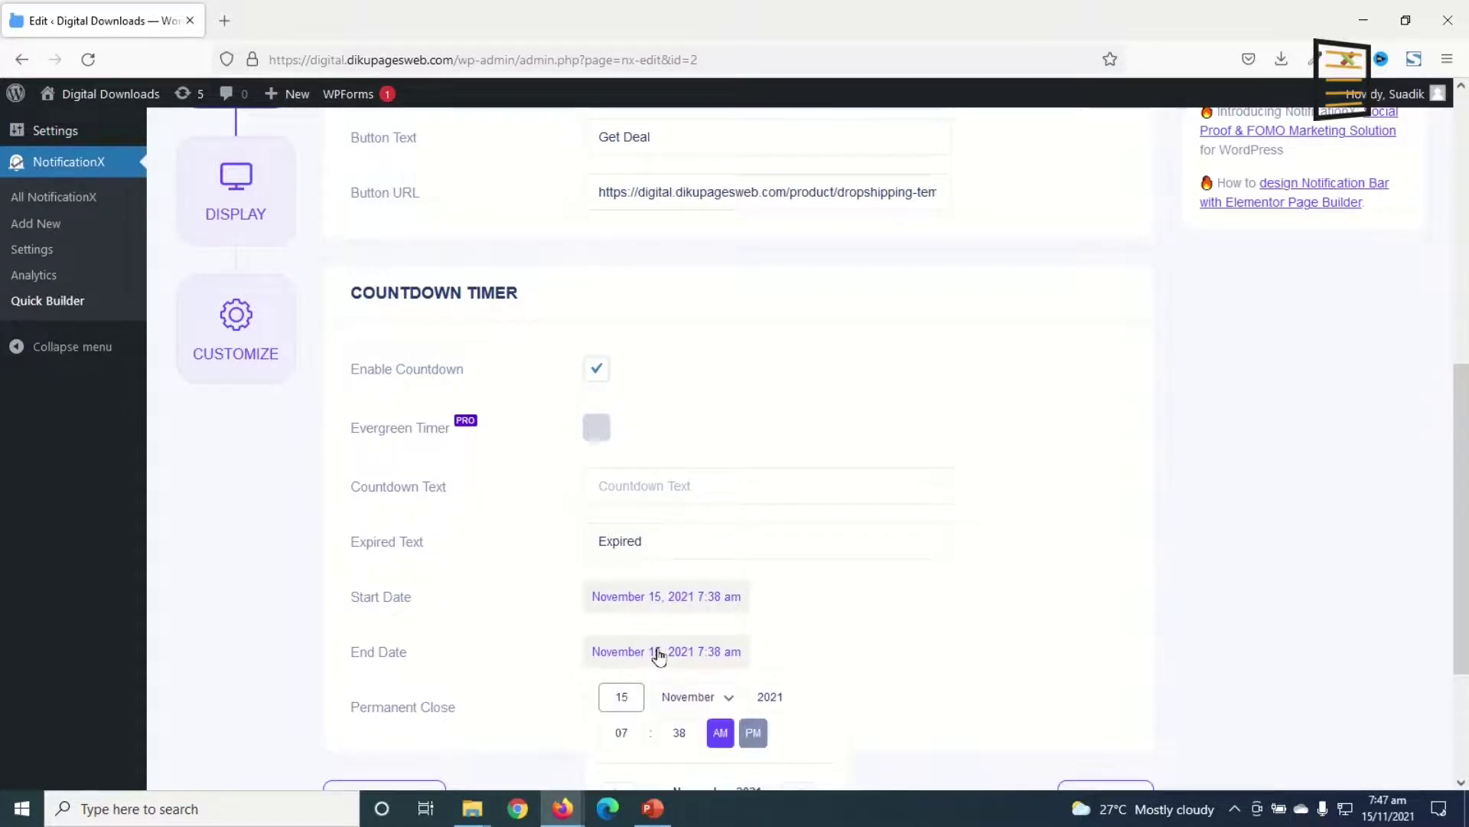
{"action": "left_click", "coordinate": [710, 699]}
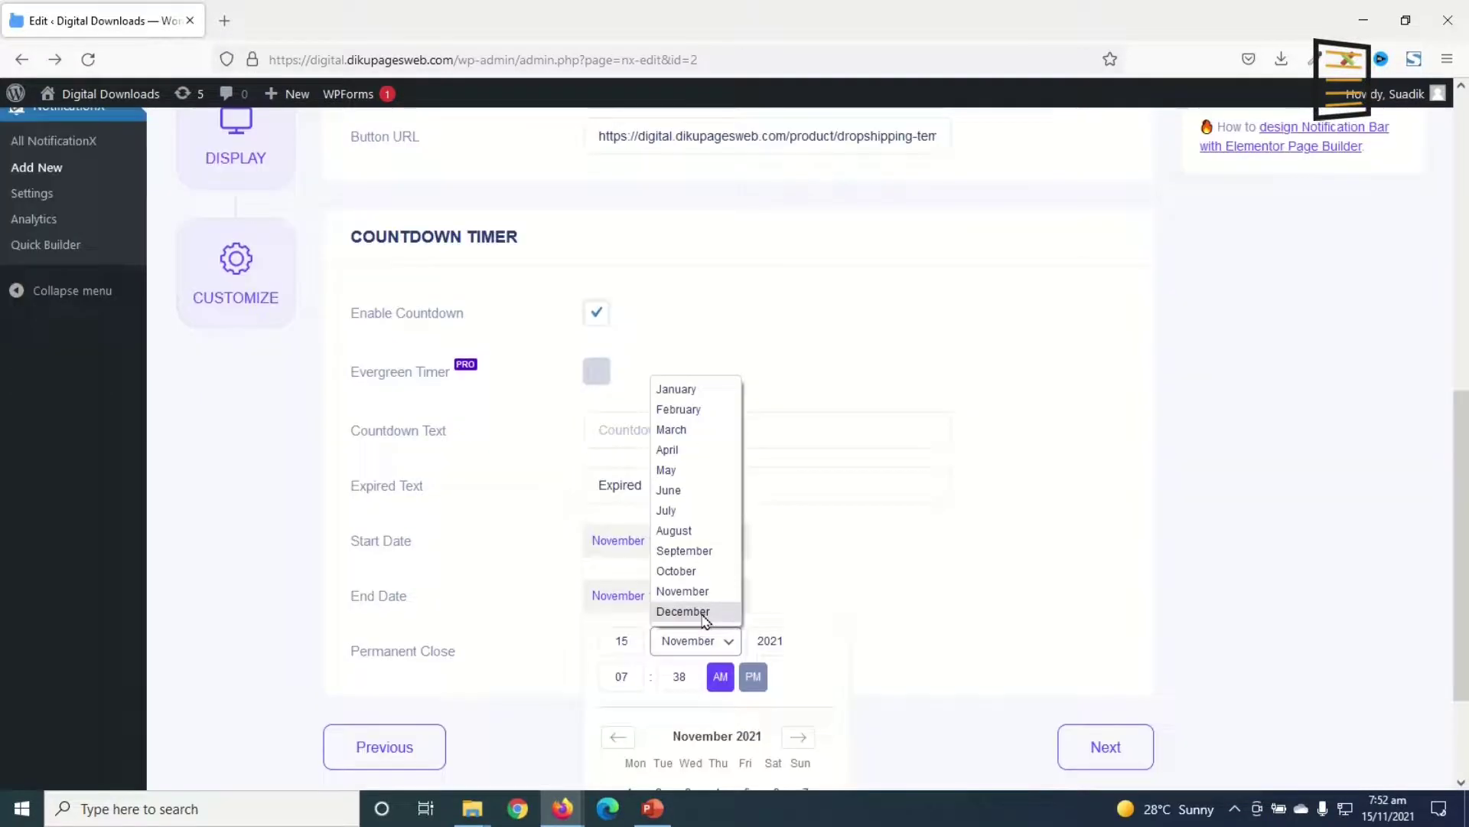
{"action": "left_click", "coordinate": [703, 612]}
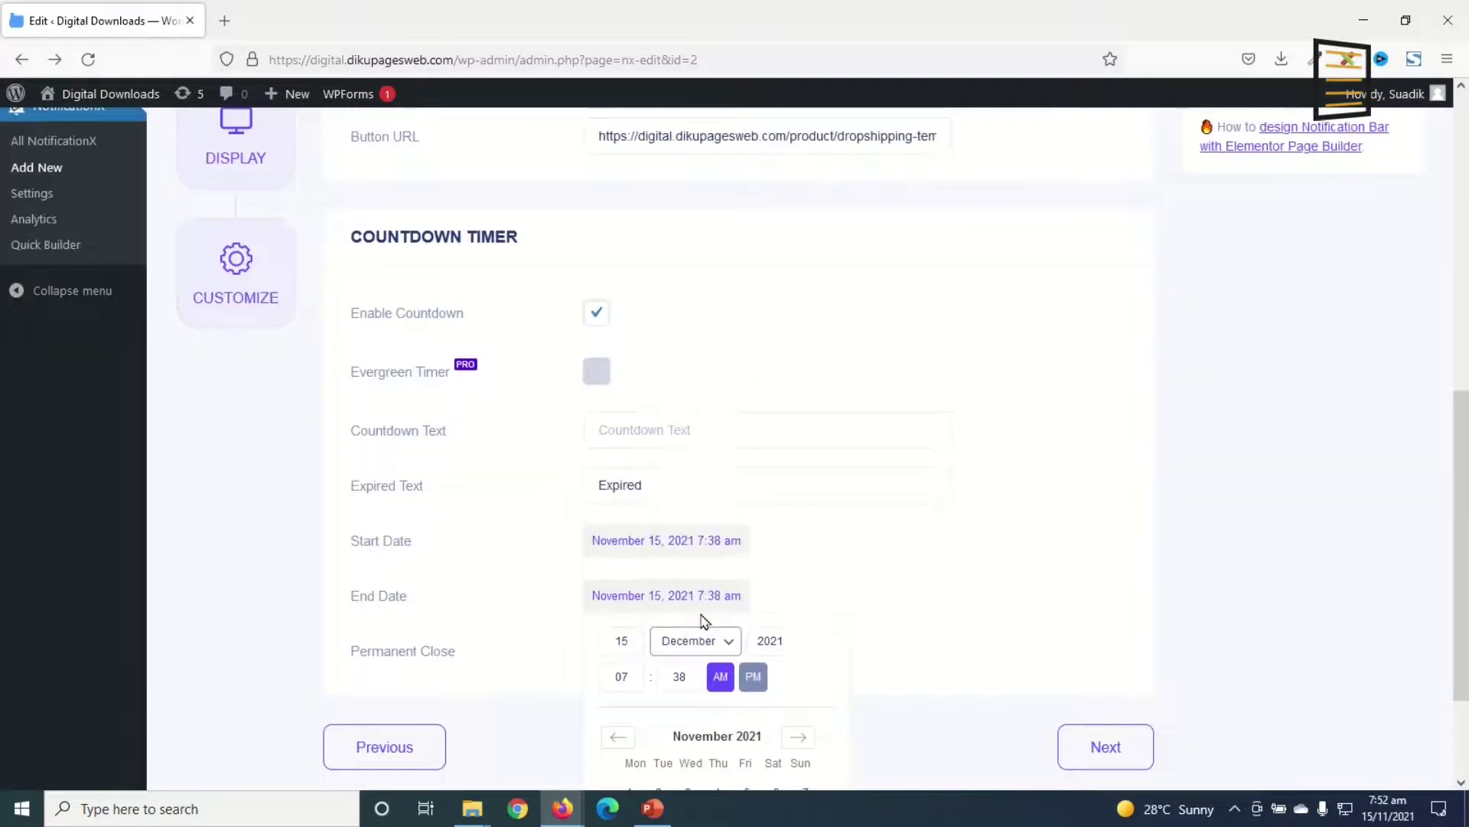
{"action": "left_click", "coordinate": [629, 645]}
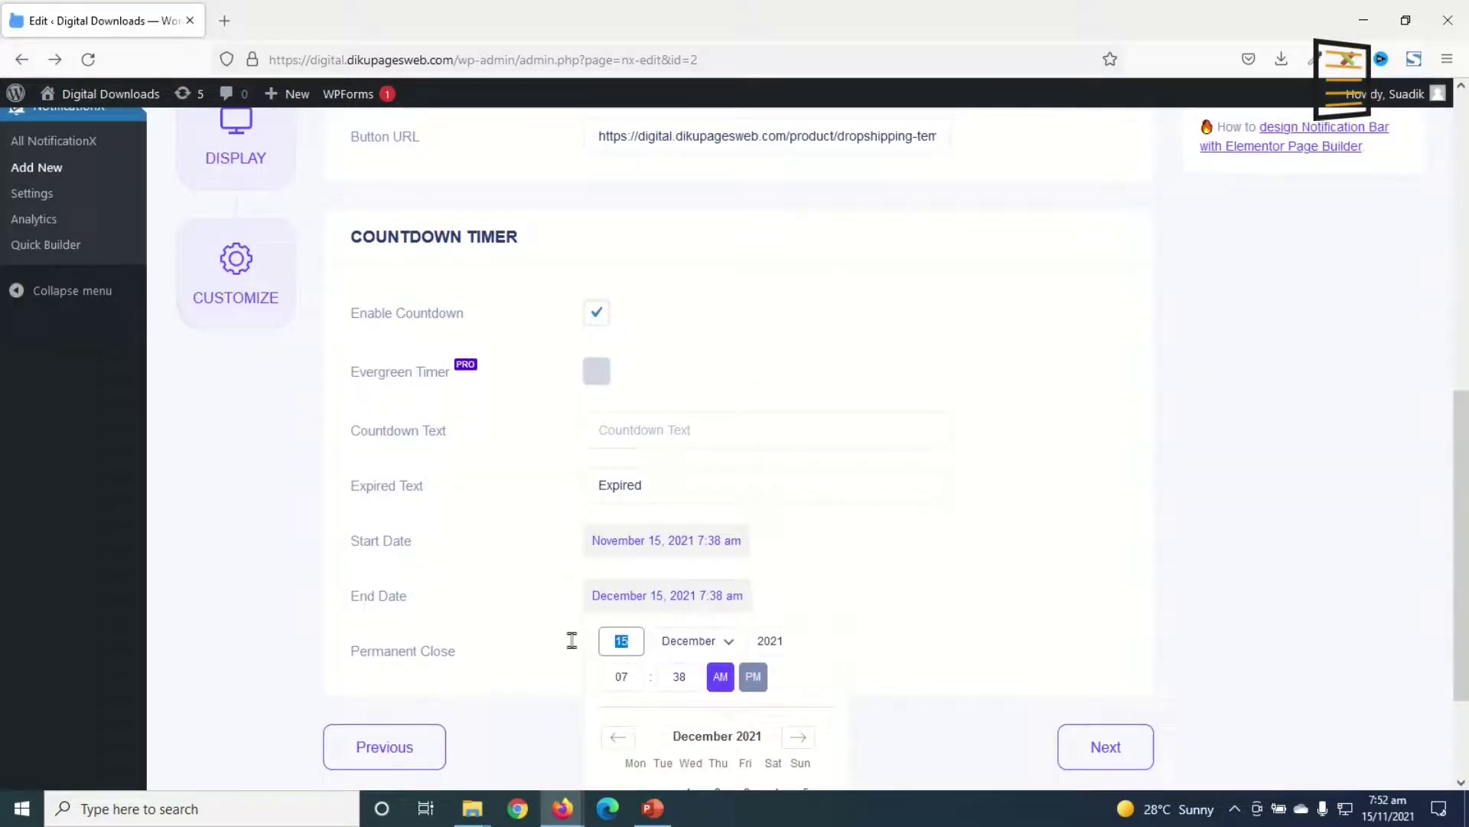
{"action": "type", "text": "01"}
{"action": "left_click", "coordinate": [990, 664]}
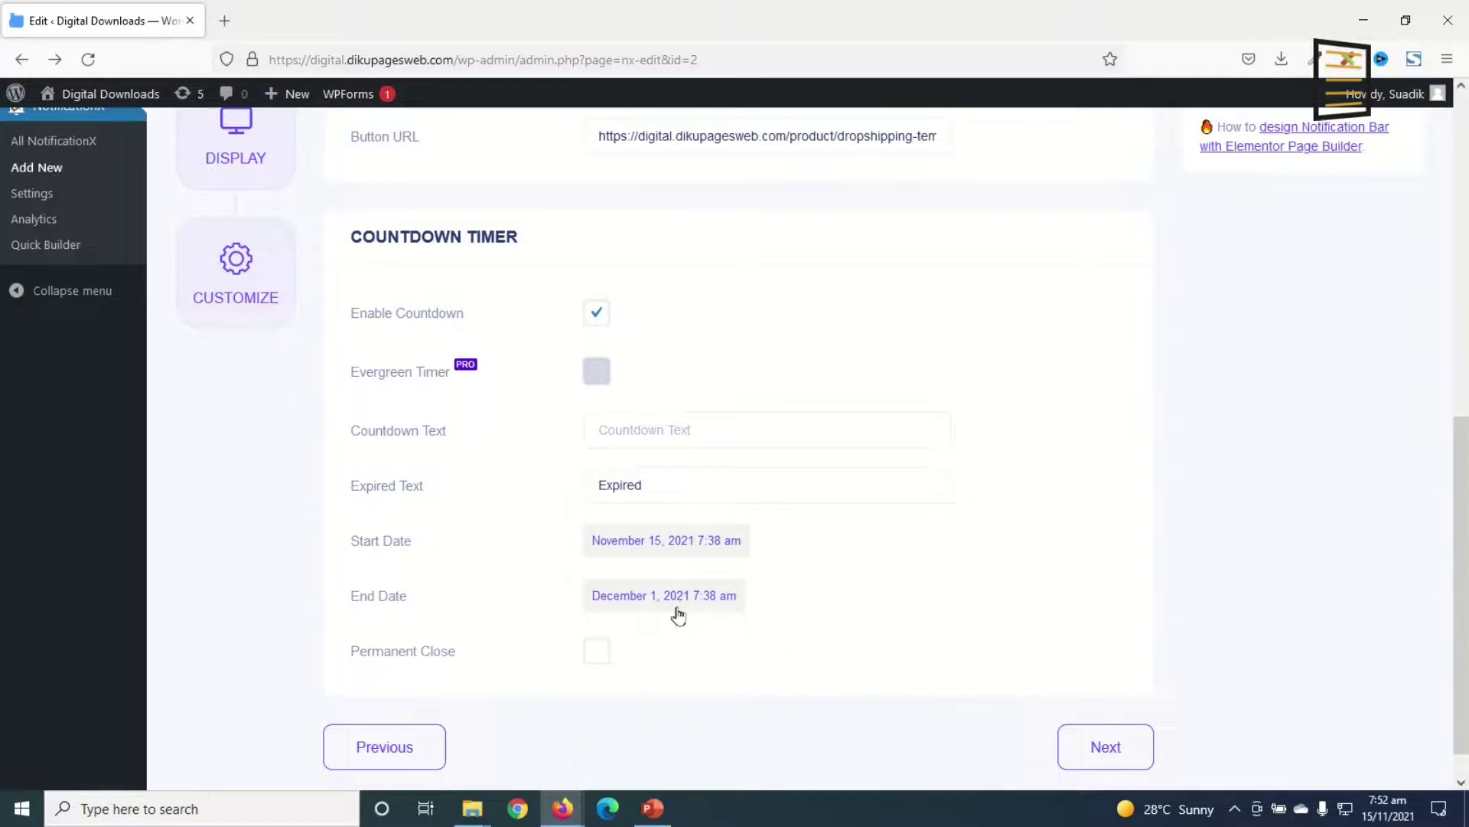
Proceed through the display settings, keeping Show Everywhere and Everyone, and turn off hiding the bar on mobile in the customize settings
{"action": "left_click", "coordinate": [1105, 759]}
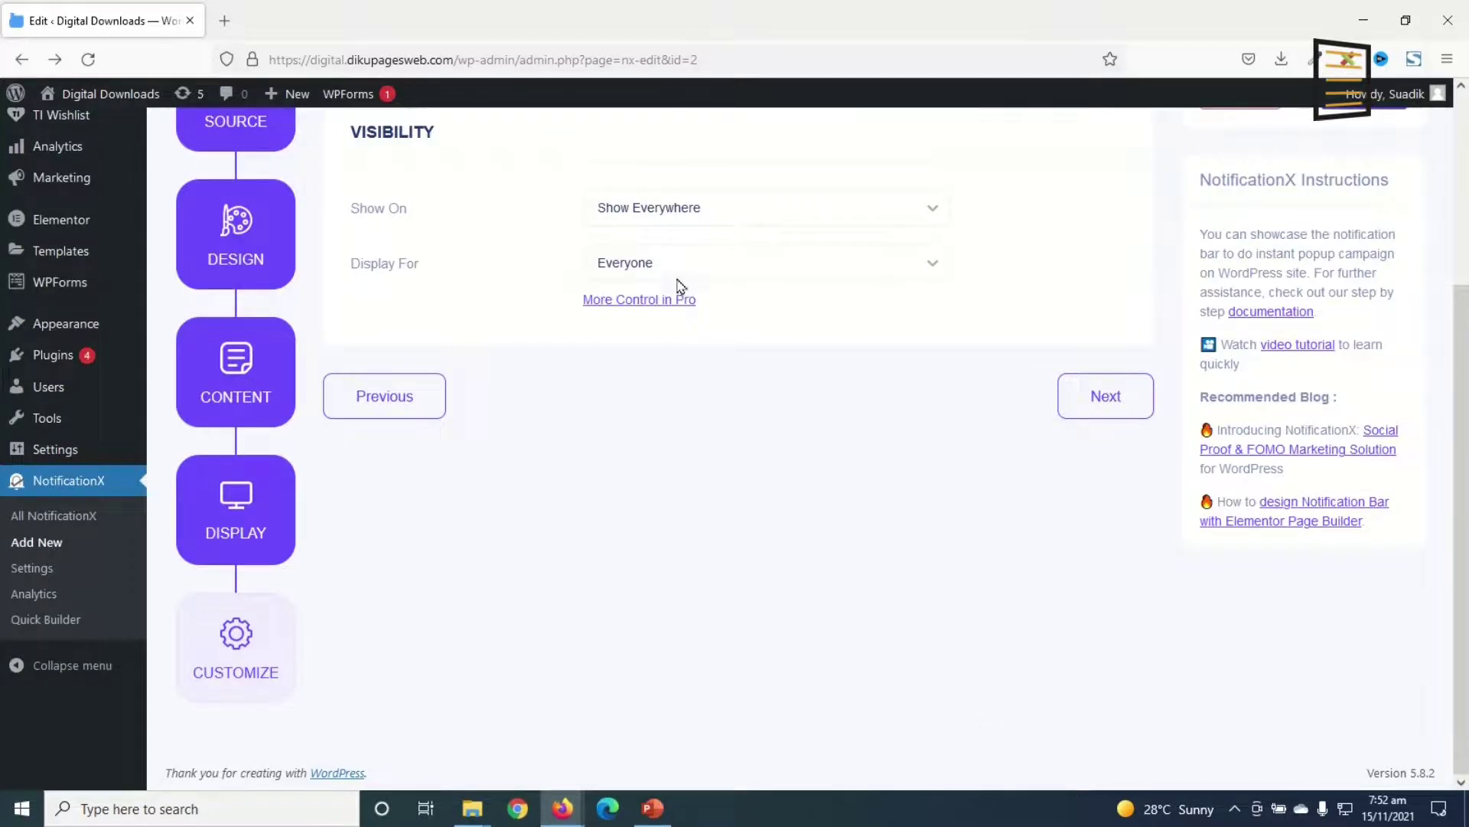
{"action": "left_click", "coordinate": [1102, 398]}
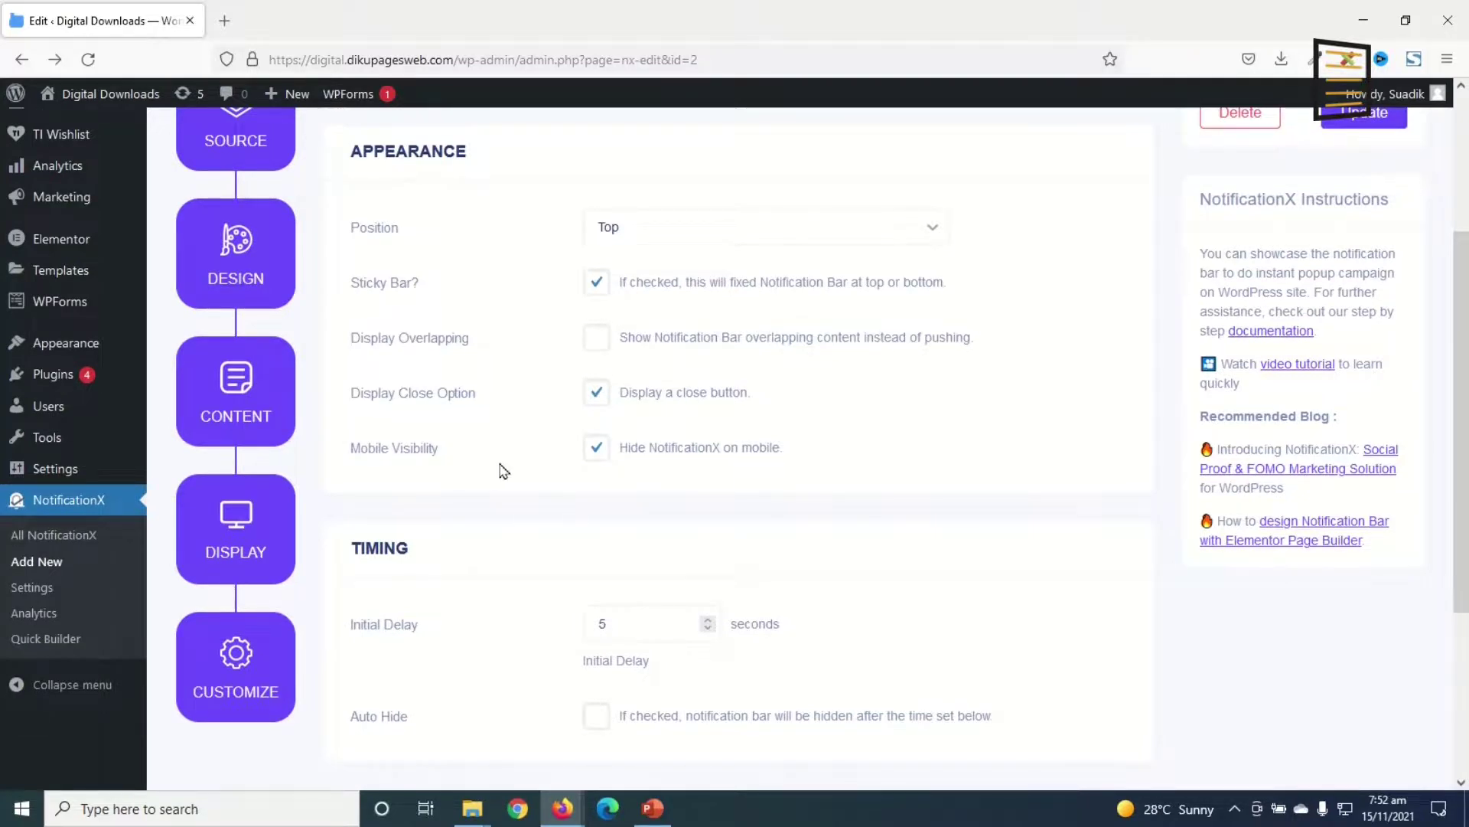
{"action": "left_click", "coordinate": [593, 457]}
Set the bar's initial delay to 1 second and update the published notification
{"action": "scroll", "coordinate": [612, 484], "scroll_direction": "down", "scroll_amount": 2}
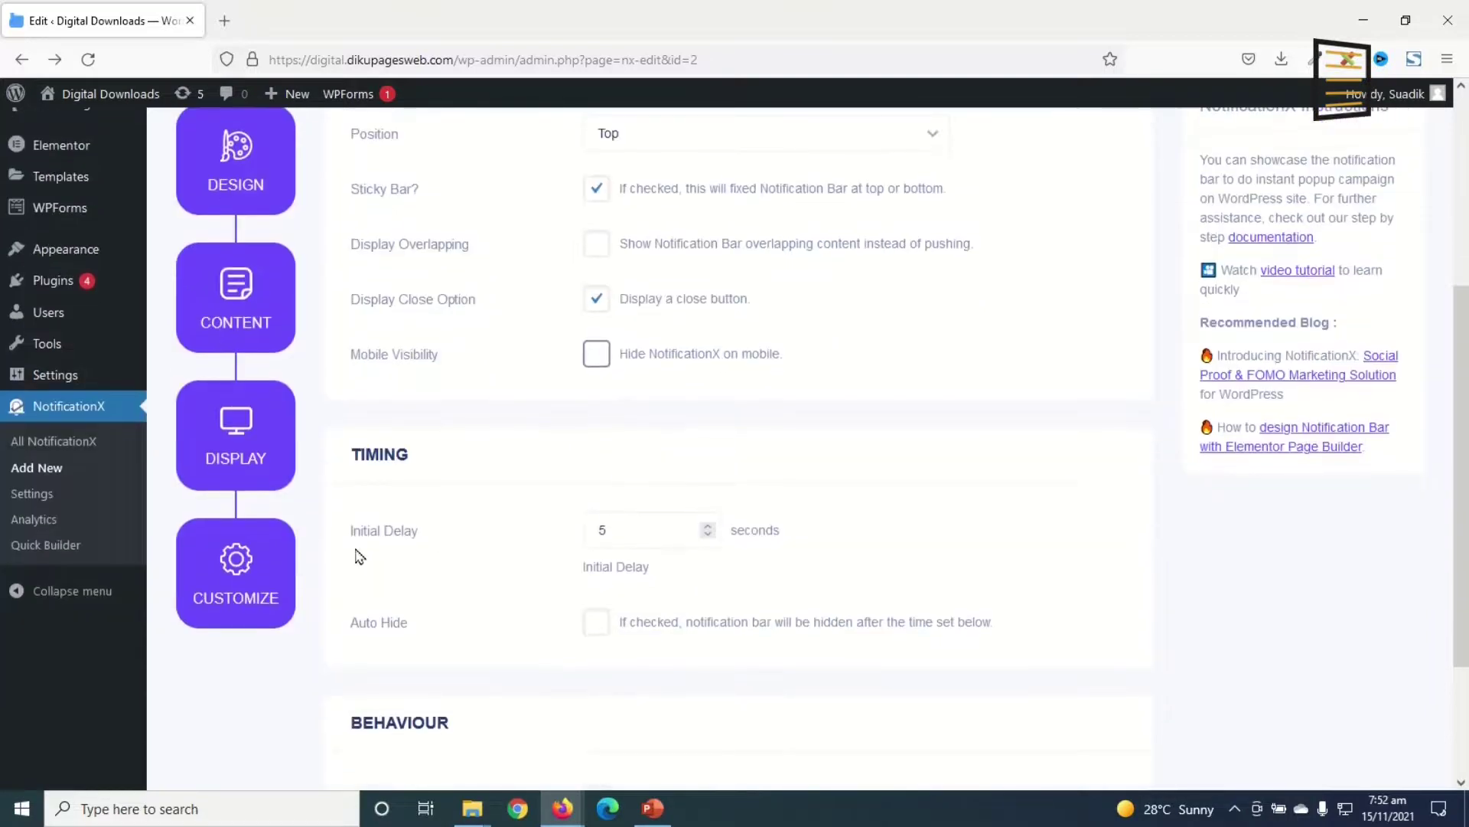
{"action": "left_click_drag", "start_coordinate": [636, 535], "coordinate": [541, 524]}
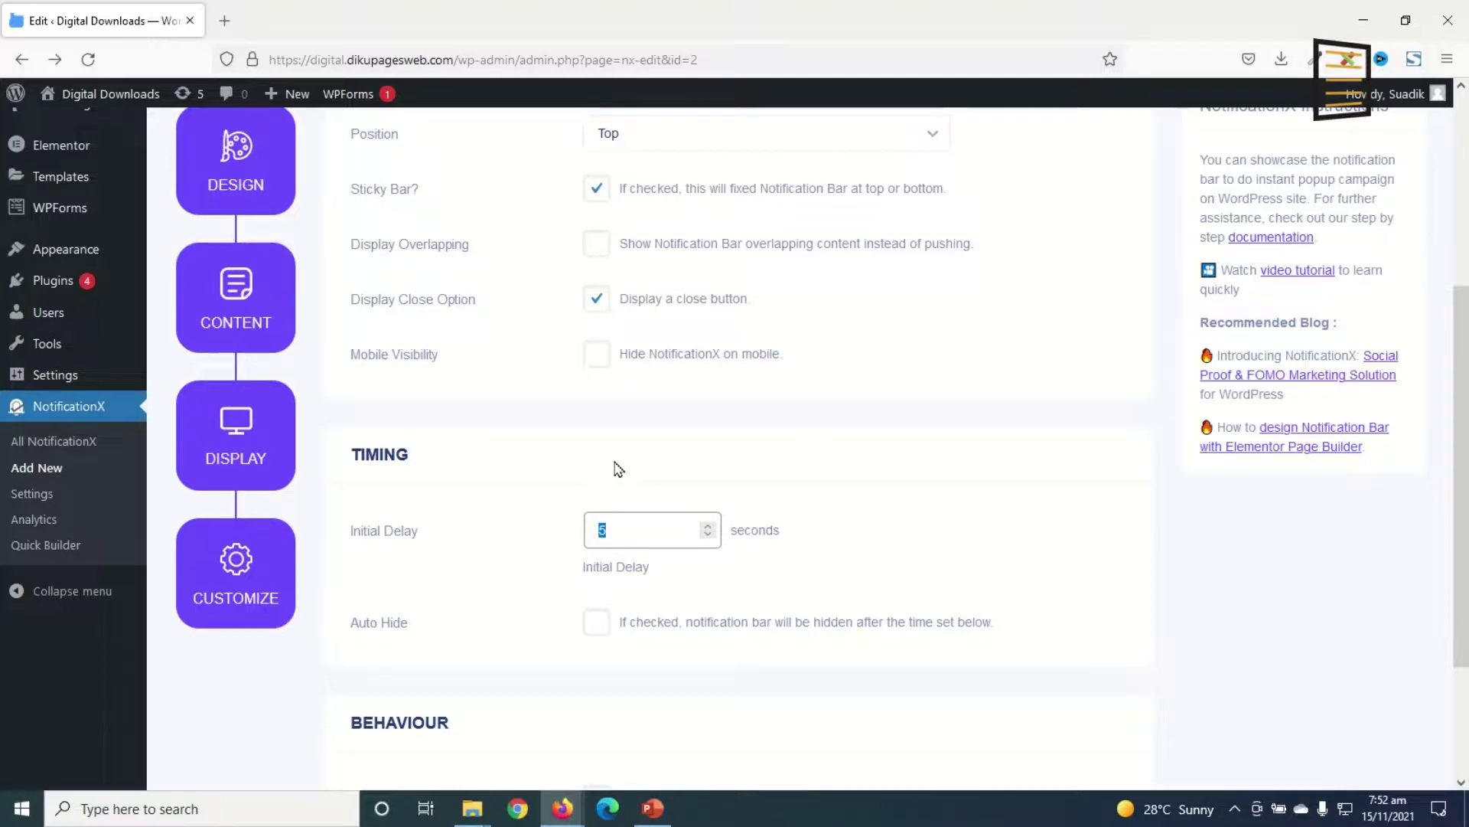
{"action": "scroll", "coordinate": [803, 502], "scroll_direction": "up", "scroll_amount": 2}
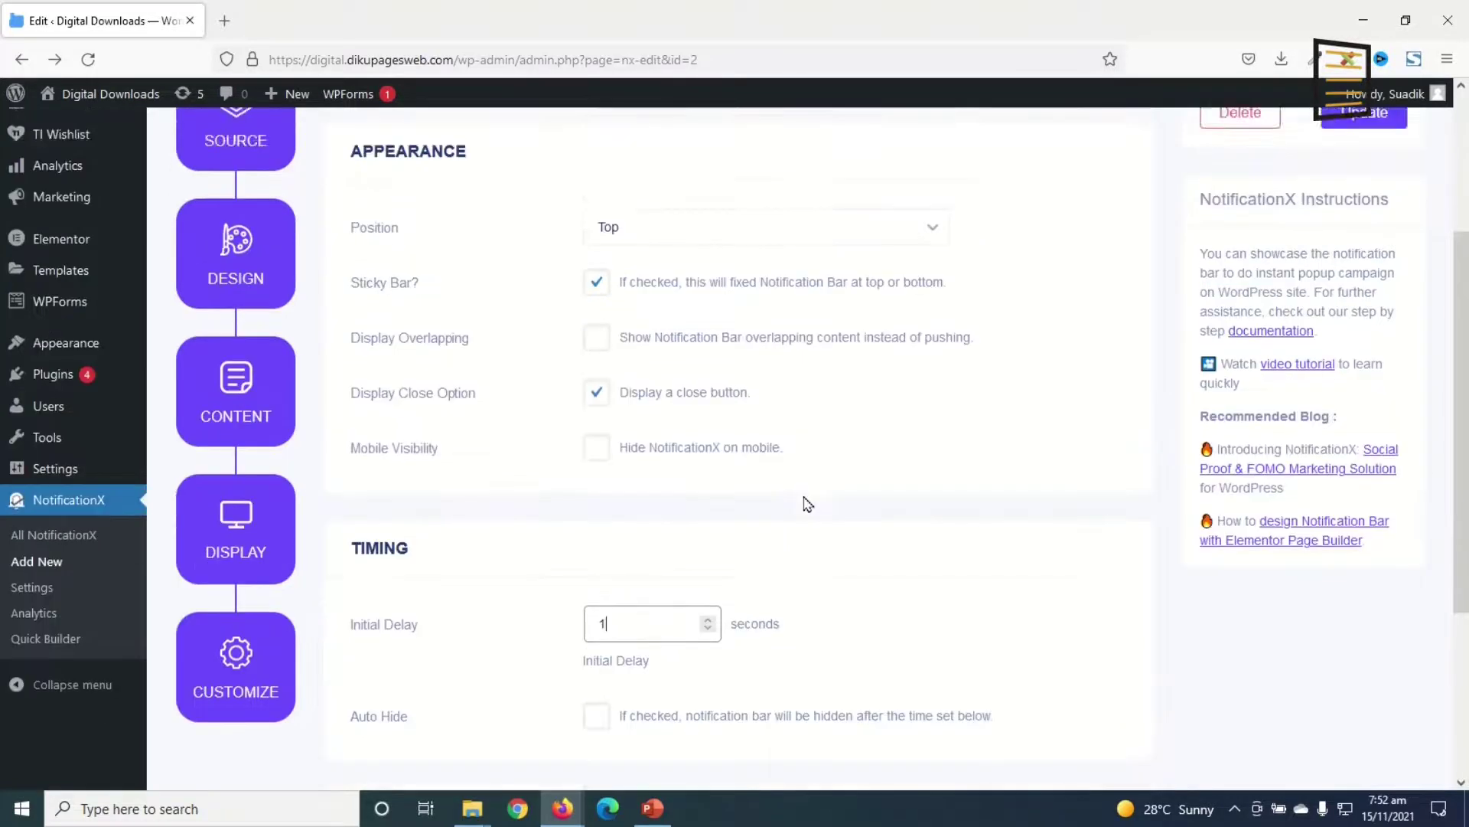
{"action": "scroll", "coordinate": [804, 501], "scroll_direction": "down", "scroll_amount": 4}
{"action": "scroll", "coordinate": [804, 501], "scroll_direction": "up", "scroll_amount": 6}
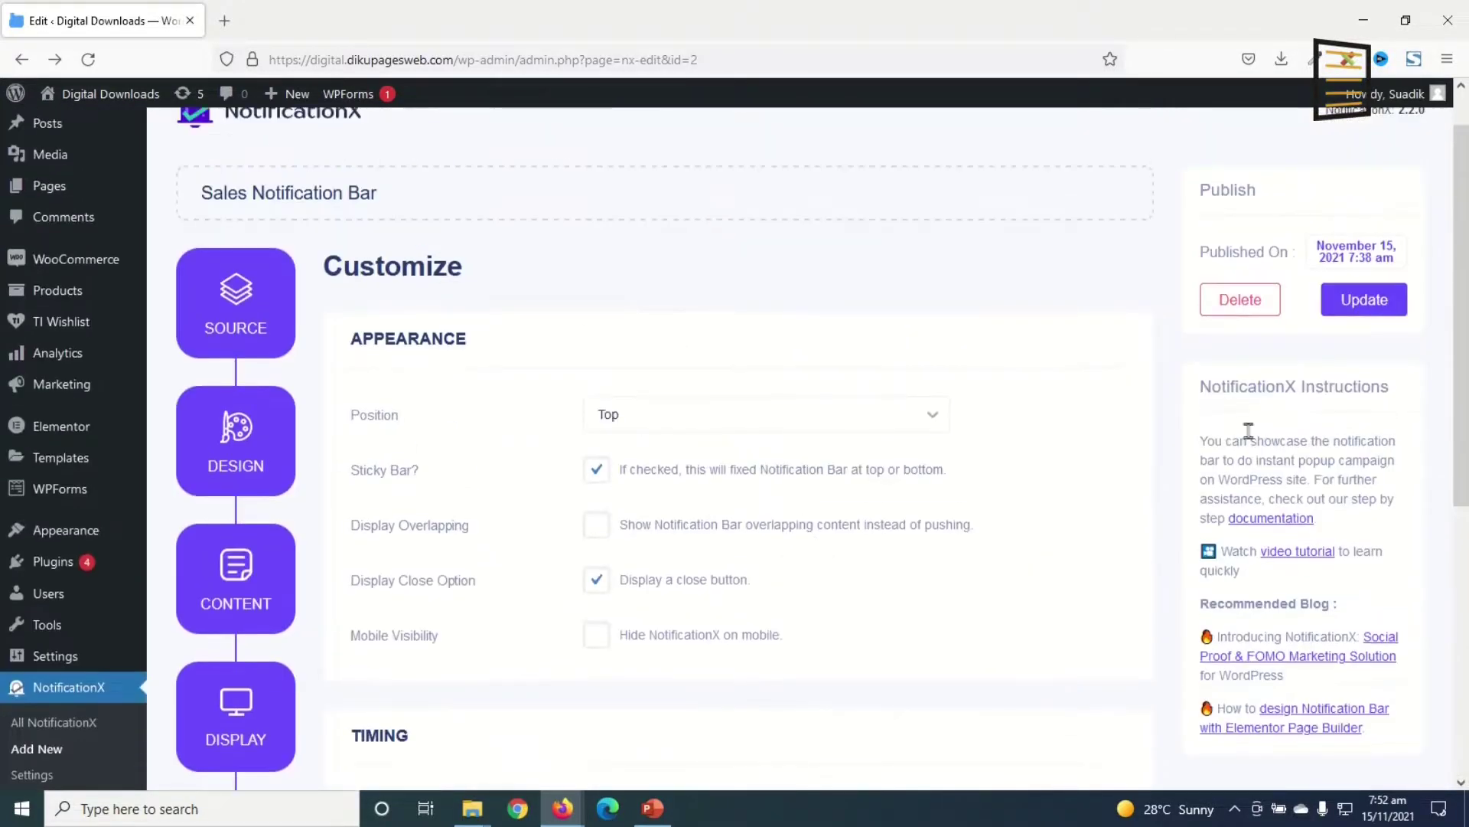
{"action": "left_click", "coordinate": [1386, 308]}
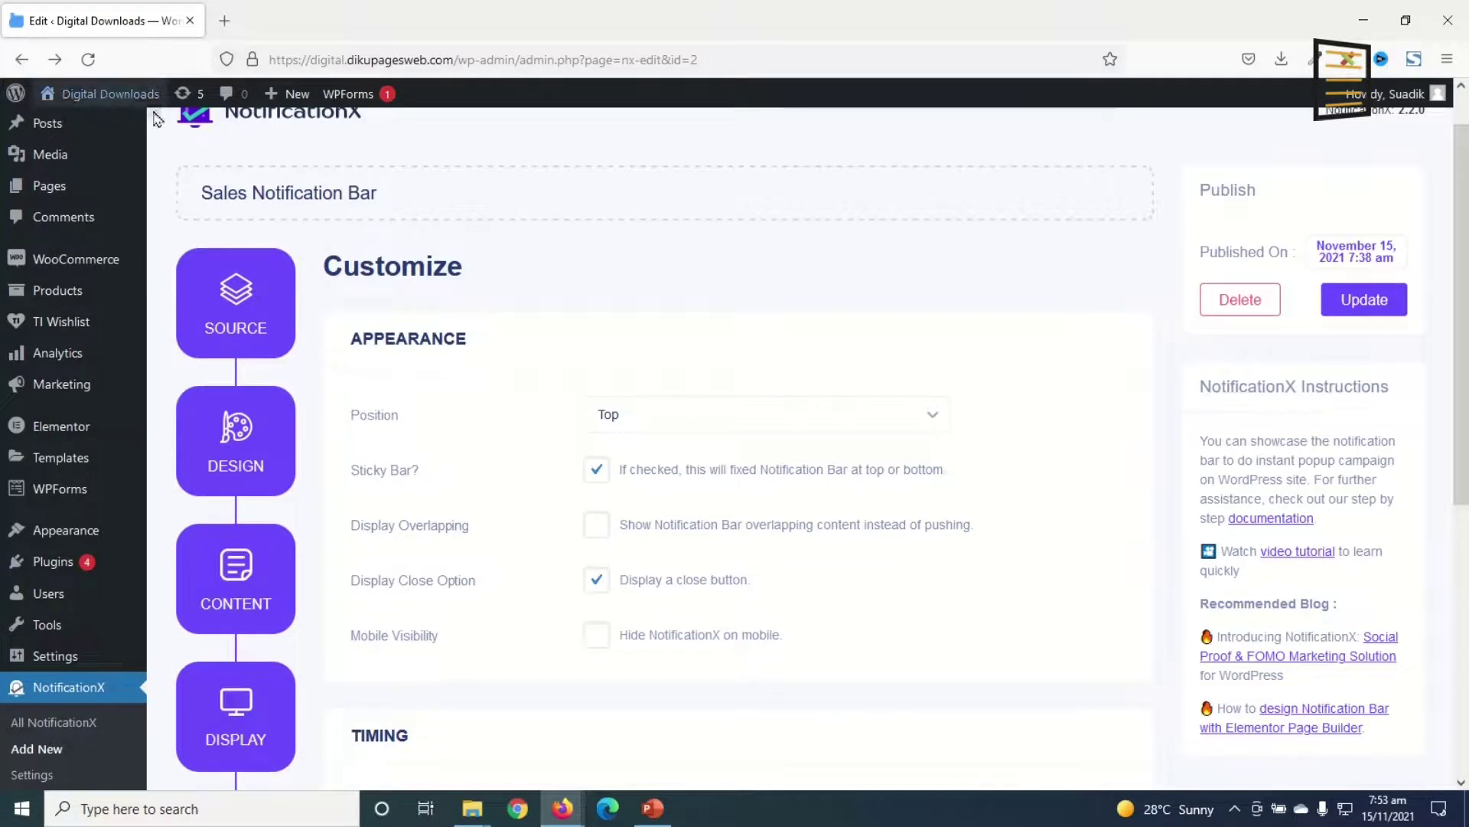
Visit the live store's home page and test the notification bar's Get Deal button
{"action": "mouse_move", "coordinate": [113, 105]}
{"action": "left_click", "coordinate": [105, 103]}
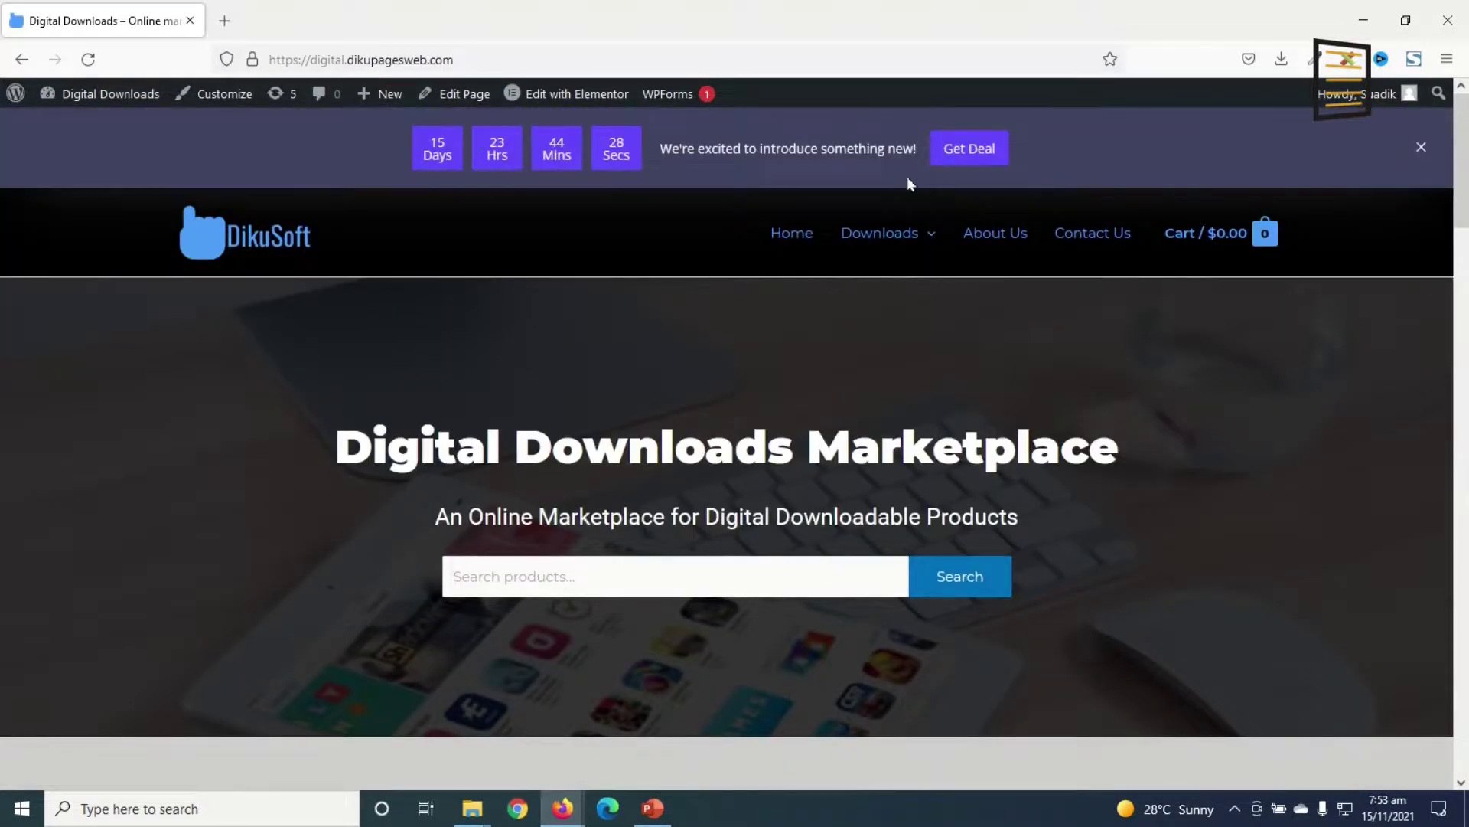
{"action": "left_click", "coordinate": [978, 159]}
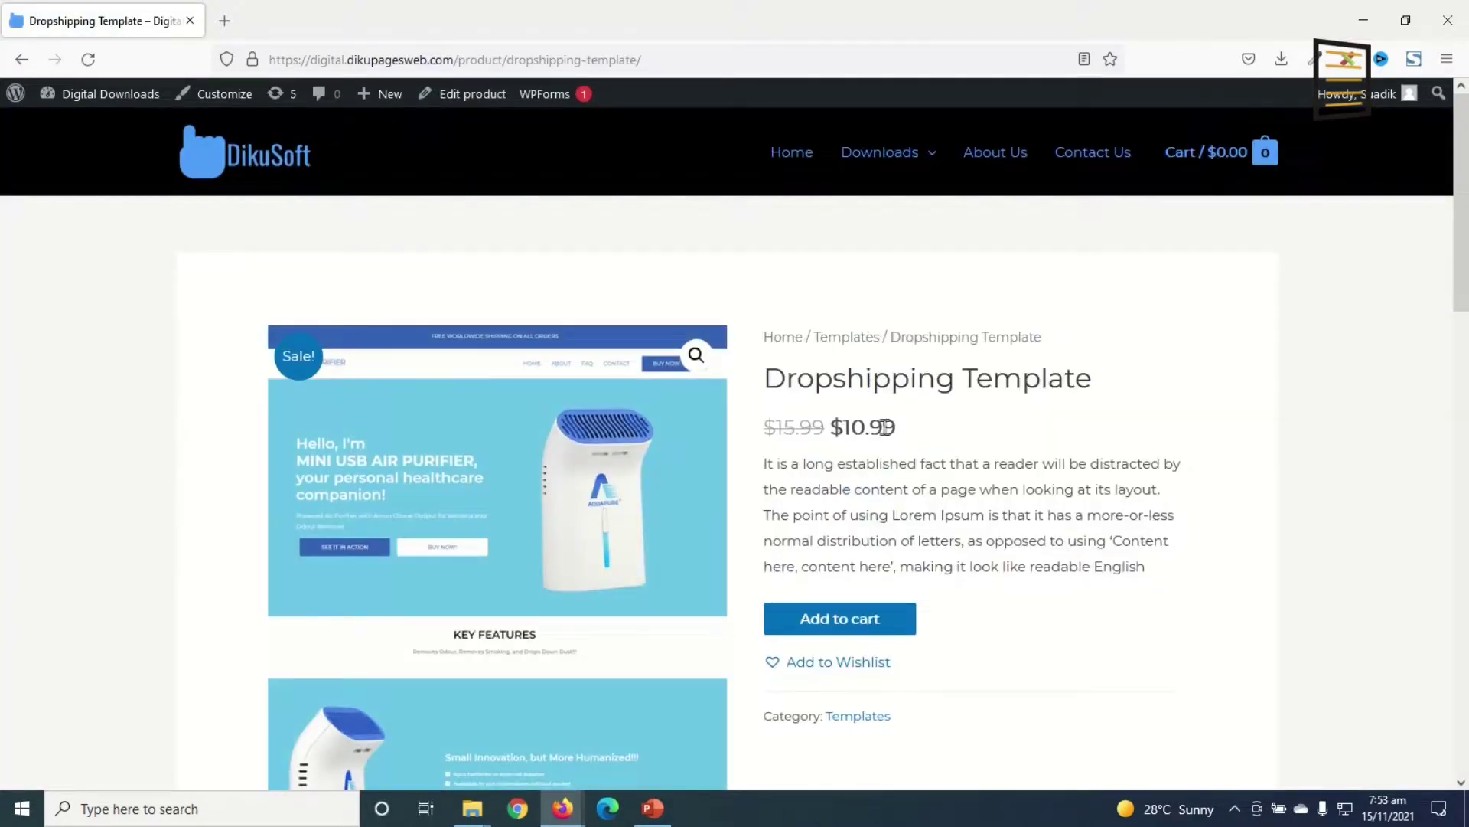